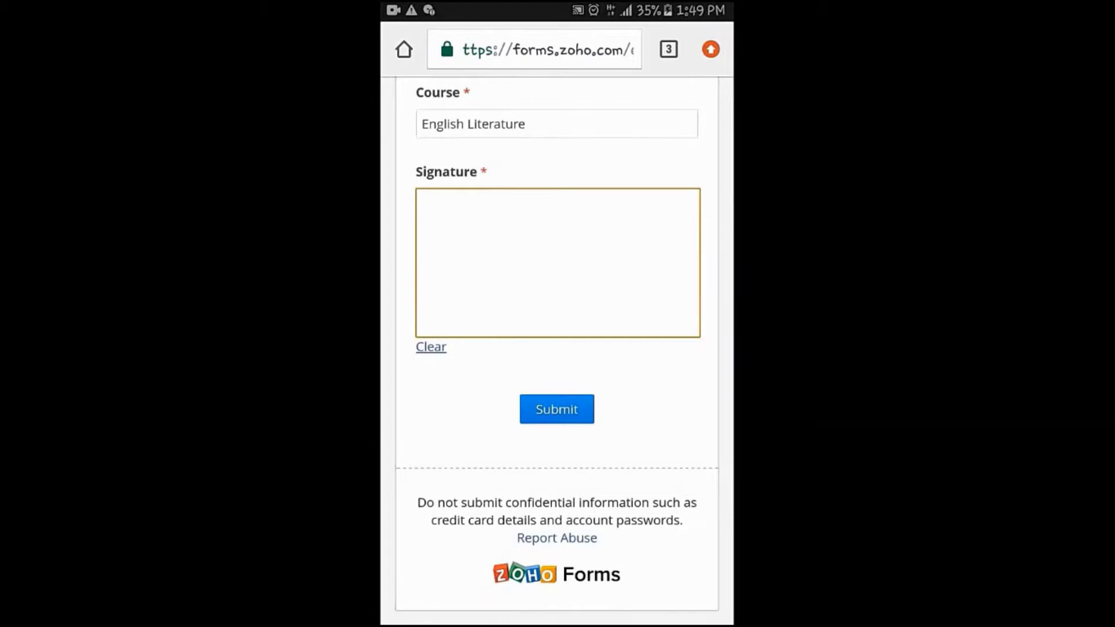
Step: Draw a signature in the empty Signature pad on the phone's form view
drag(513, 230, 532, 235)
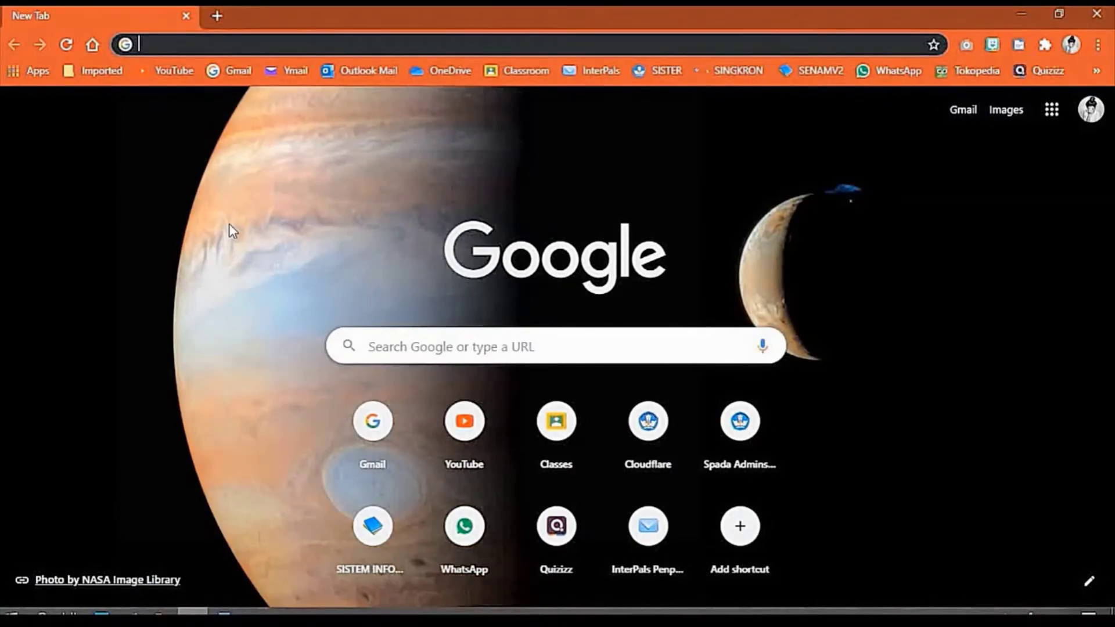
Step: Search Google for 'zoho.forms' and open the 'Online Form Builder – Zoho Forms' result
text(zoho)
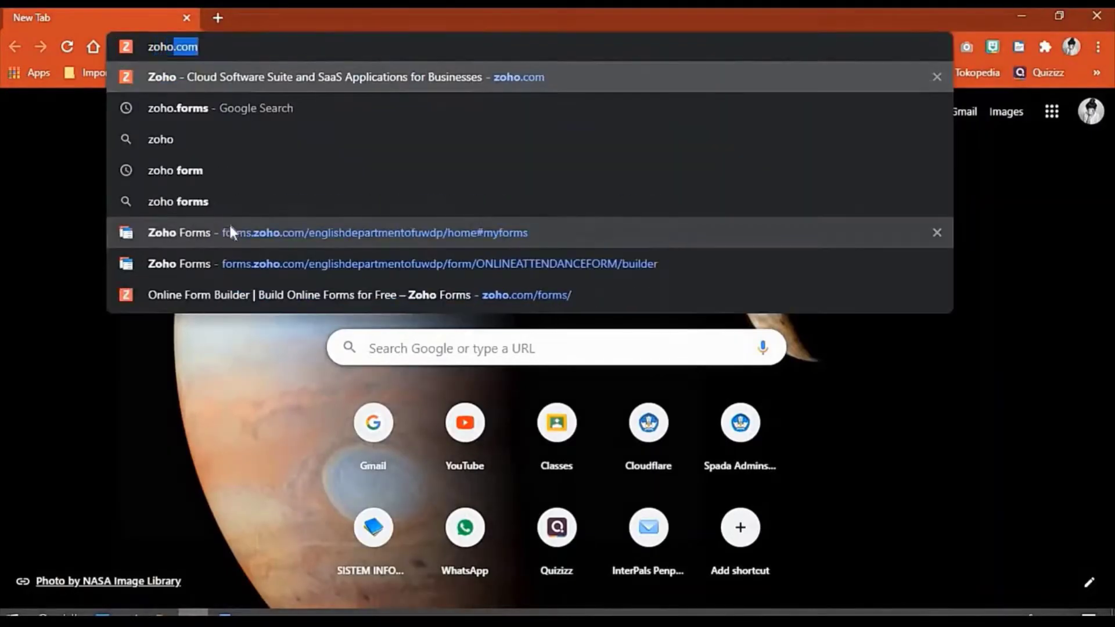
text(.forms)
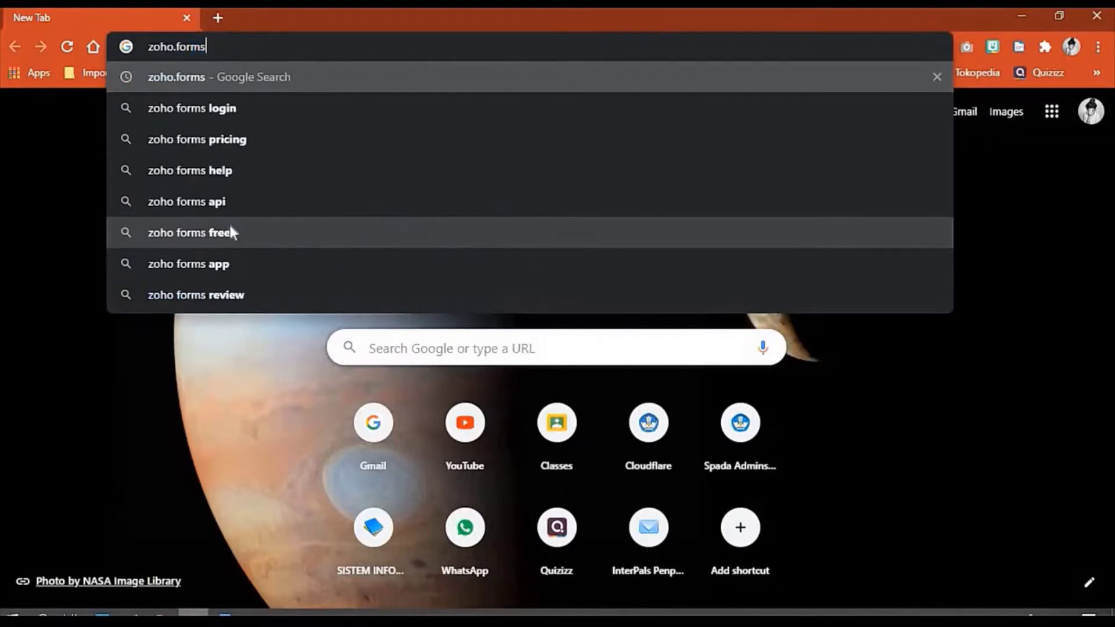
key(Return)
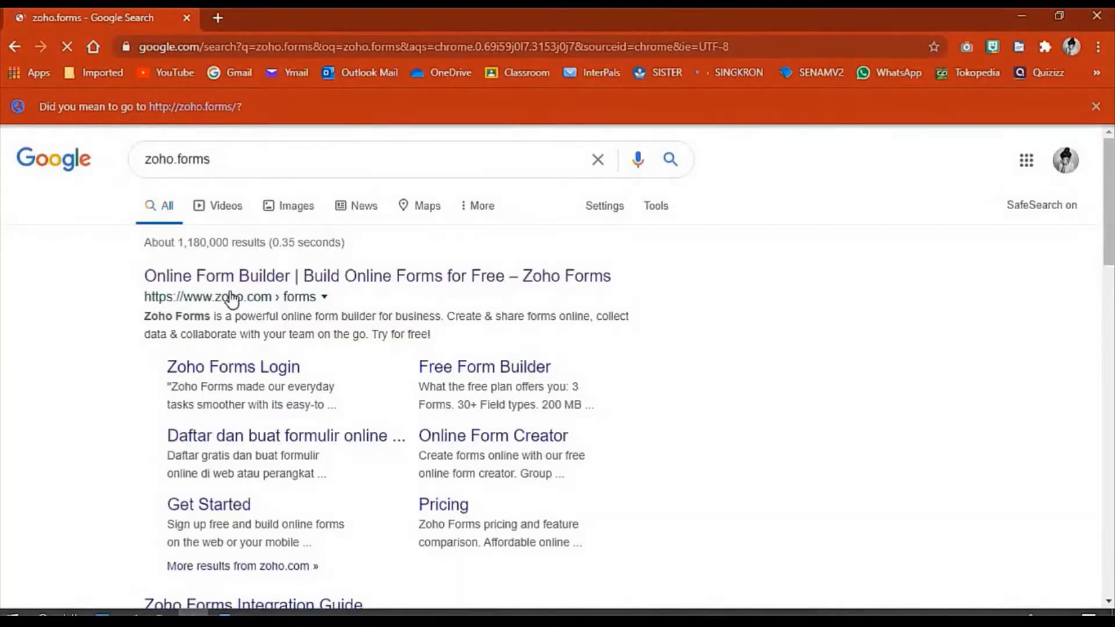
click(260, 284)
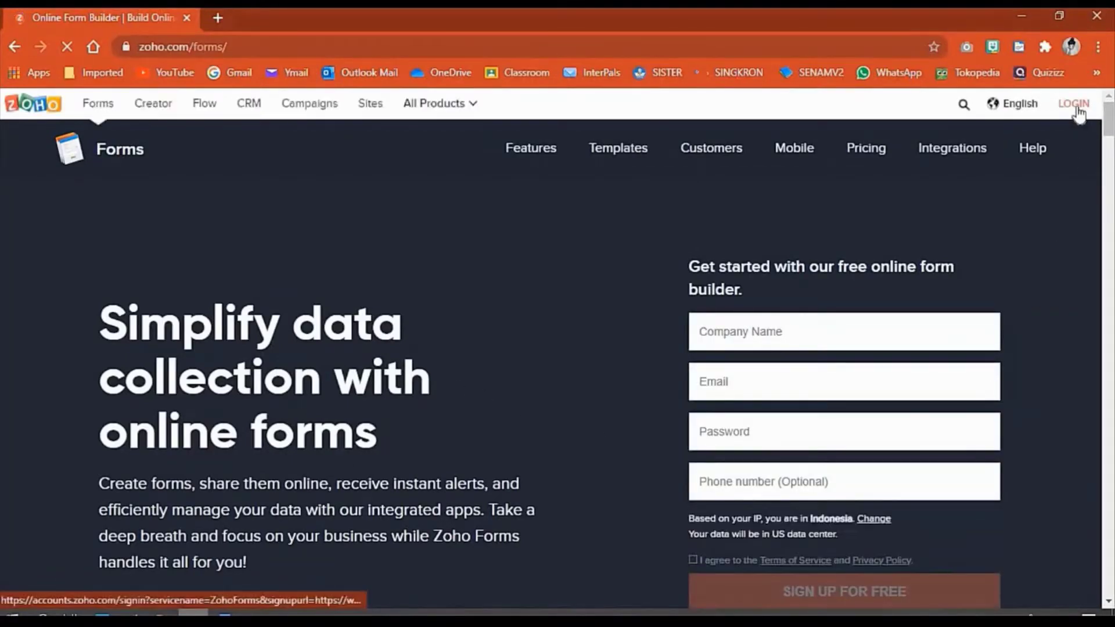
Step: Go to the Zoho Forms login page to sign in
click(1076, 108)
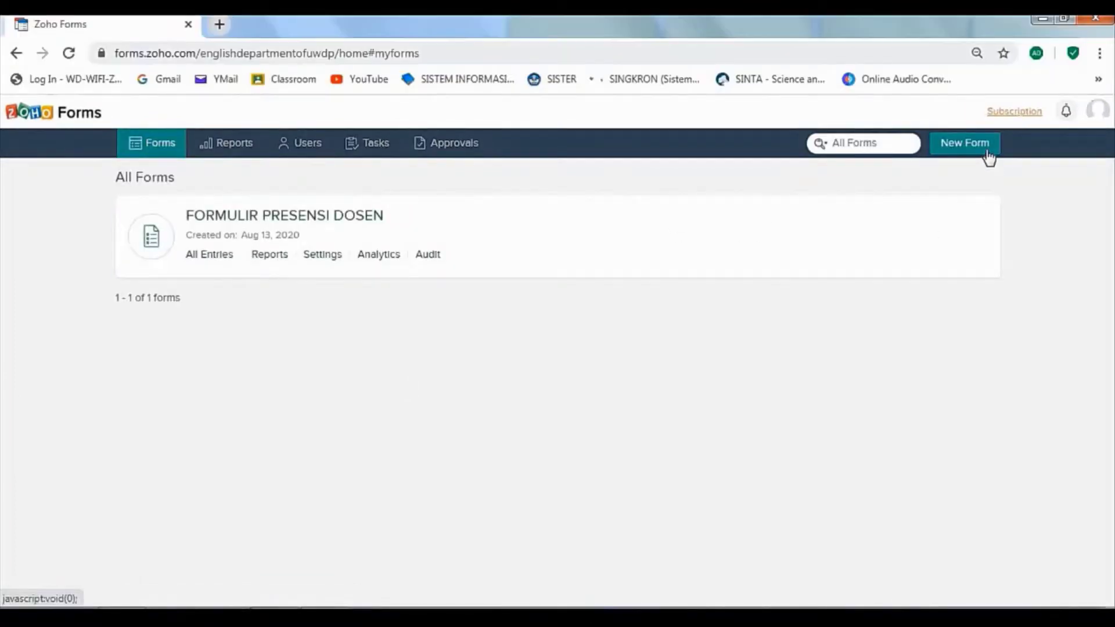
Step: Create form 'ONLINE ATTENDANCE FORM' described as 'This form is used to monitor the students' presence.'
click(987, 157)
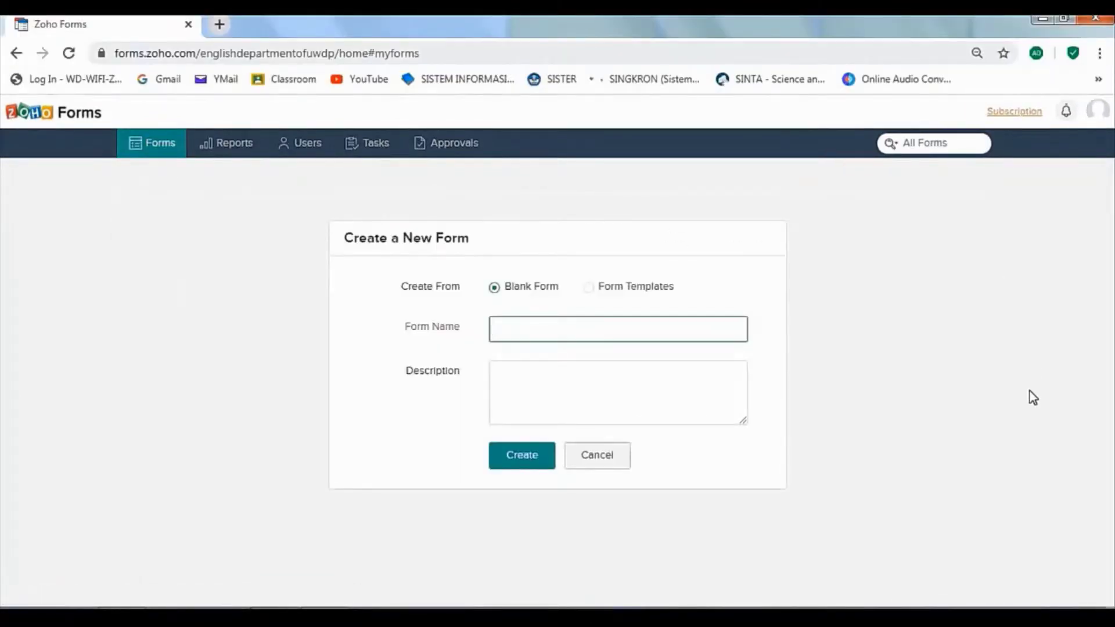
text(ONLINE ATTENDANCE FORM)
key(Tab)
text(This form is used t)
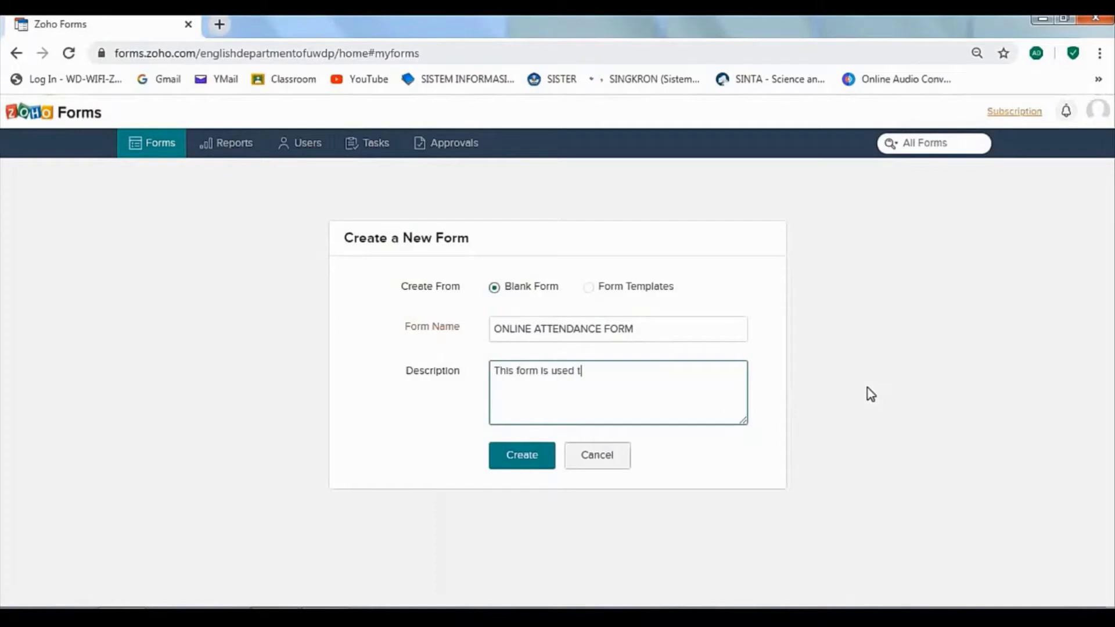
text(o monitor the students' presence.)
click(522, 455)
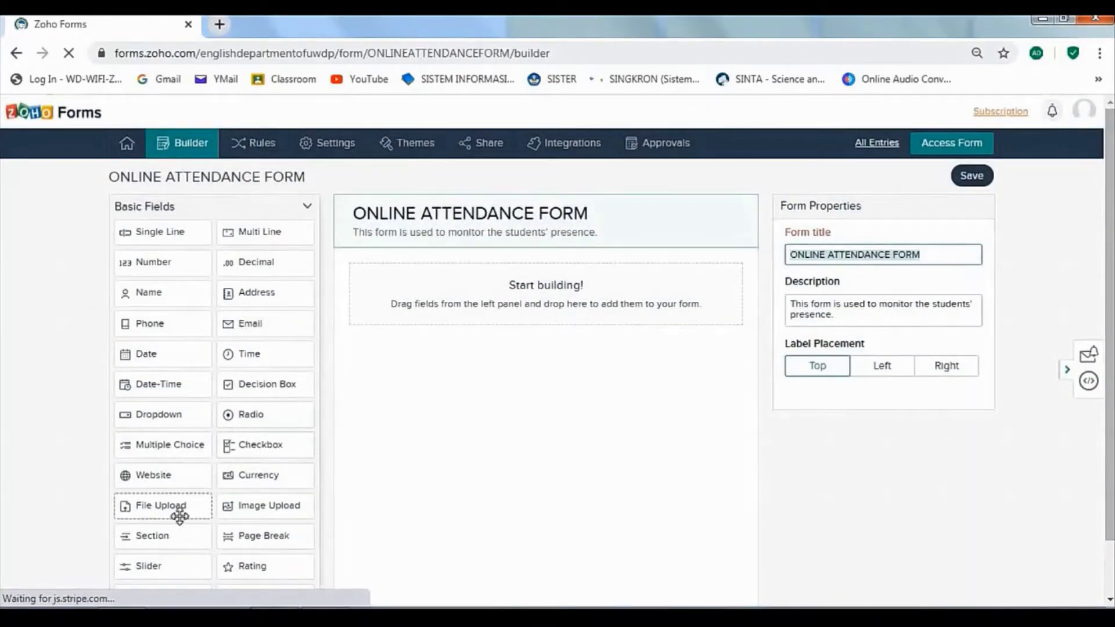
Step: Add a Section field titled 'MONDAY, 17 AUGUST 2020' to the empty form
drag(158, 537, 392, 277)
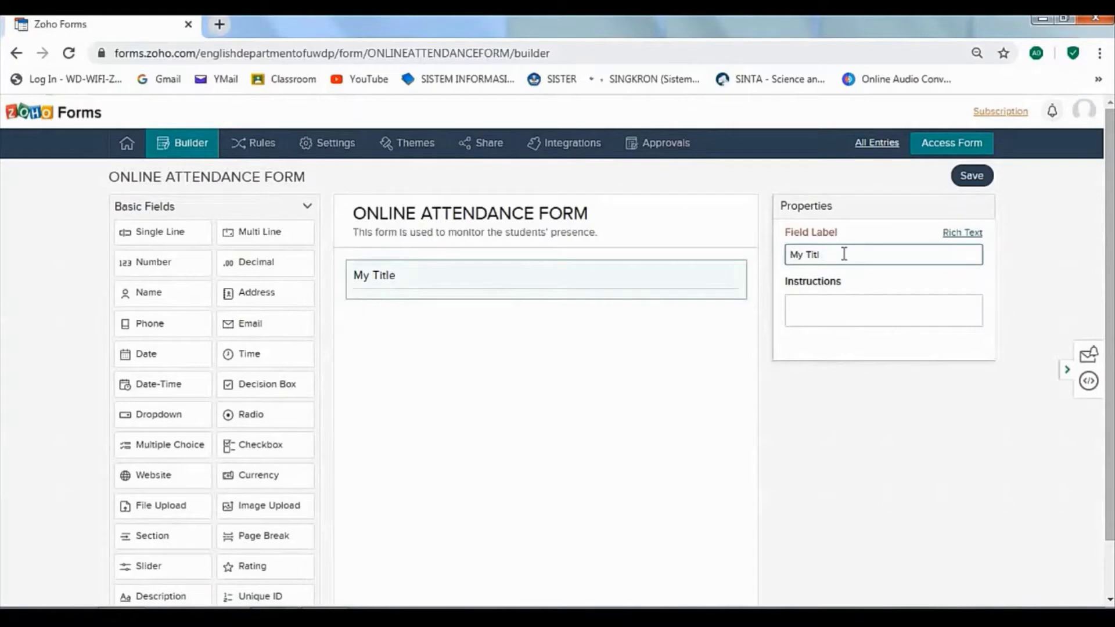
key(BackSpace)
key(BackSpace)
key(BackSpace)
key(BackSpace)
key(BackSpace)
text(MONDAY, 17 AUGUST 2020)
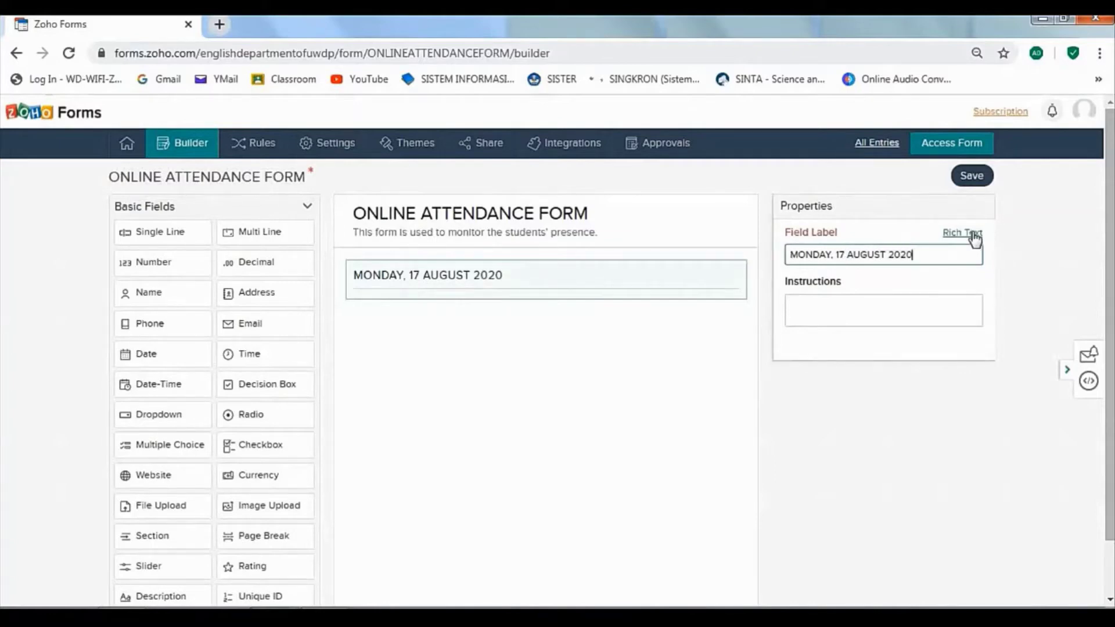
key(Return)
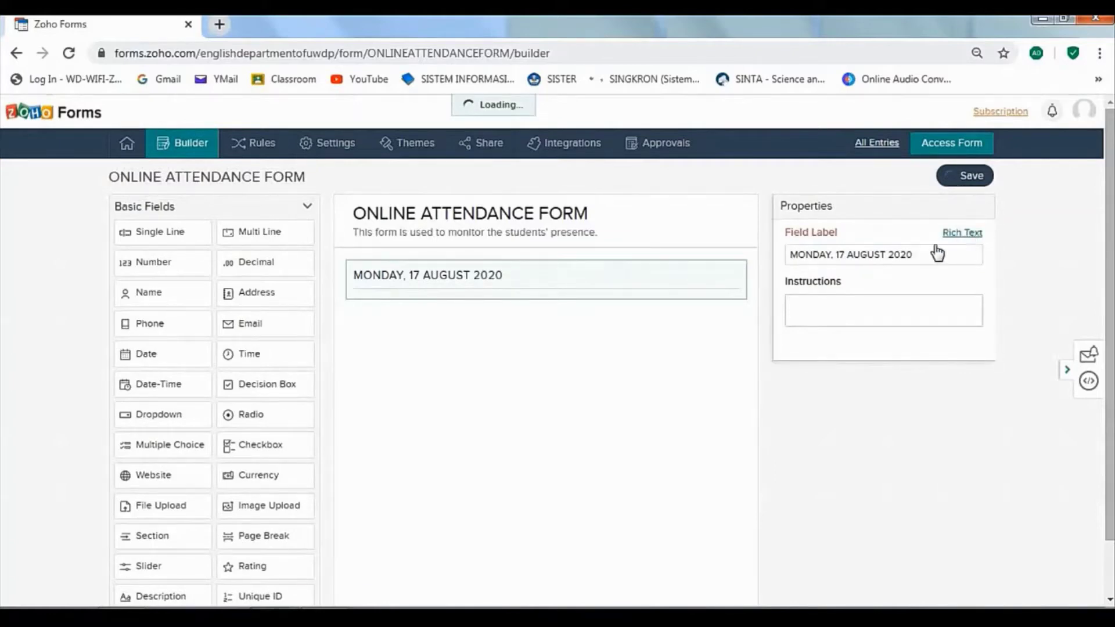
Step: Format the section label text as bold, size 14, in the rich-text editor
click(886, 253)
drag(475, 321, 335, 330)
click(343, 295)
click(432, 289)
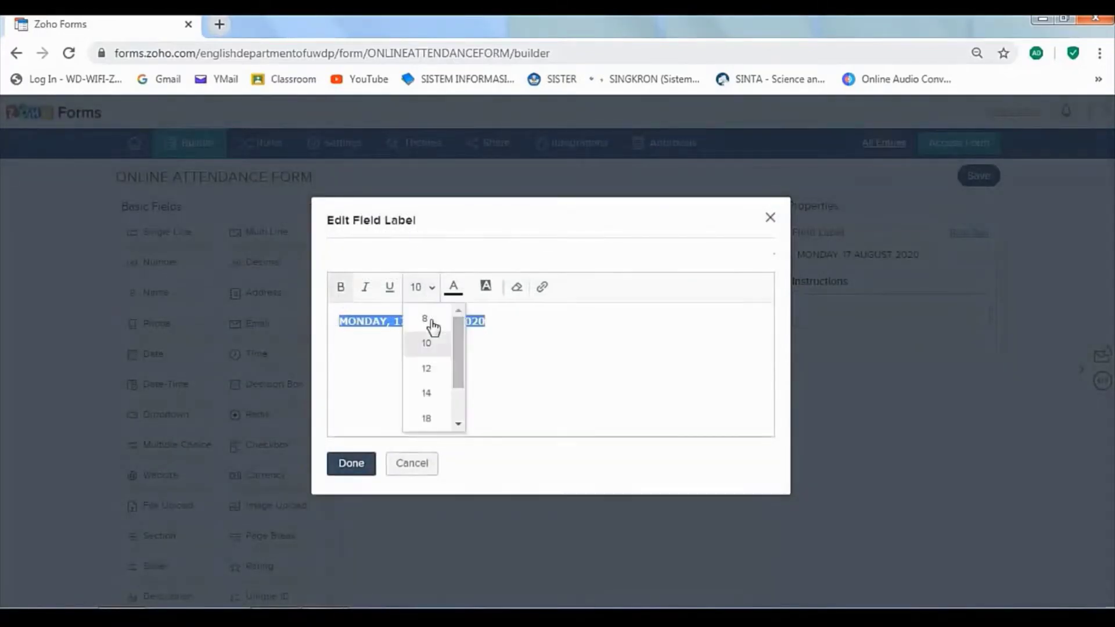
click(426, 393)
click(353, 464)
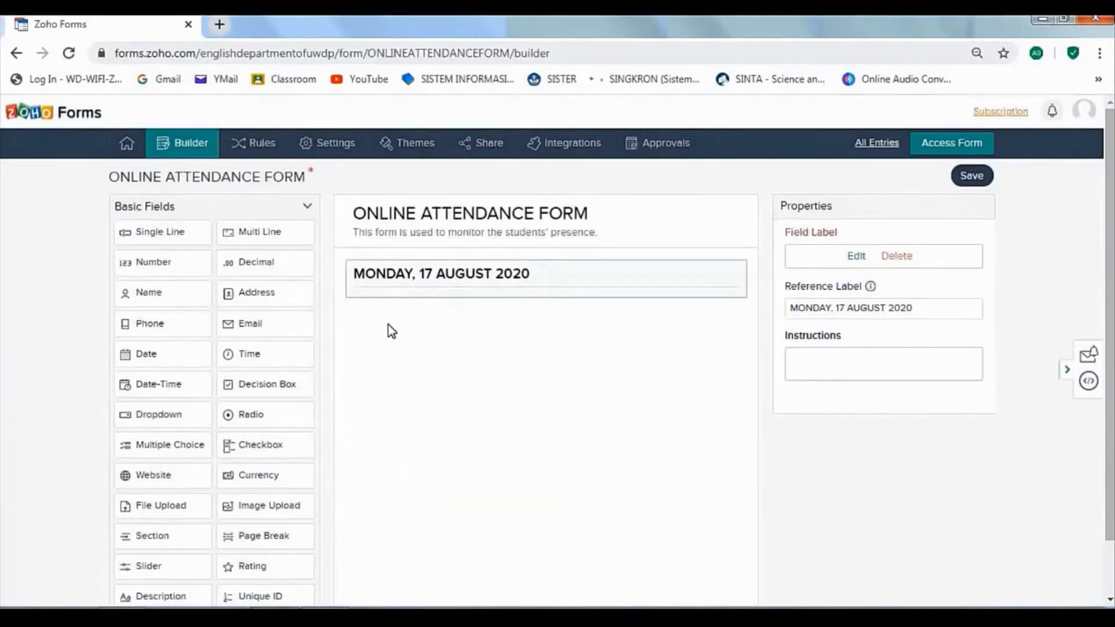
Step: Add a mandatory Date field, followed by Time and Name fields
click(180, 356)
scroll(835, 526, down, 3)
click(834, 525)
click(308, 357)
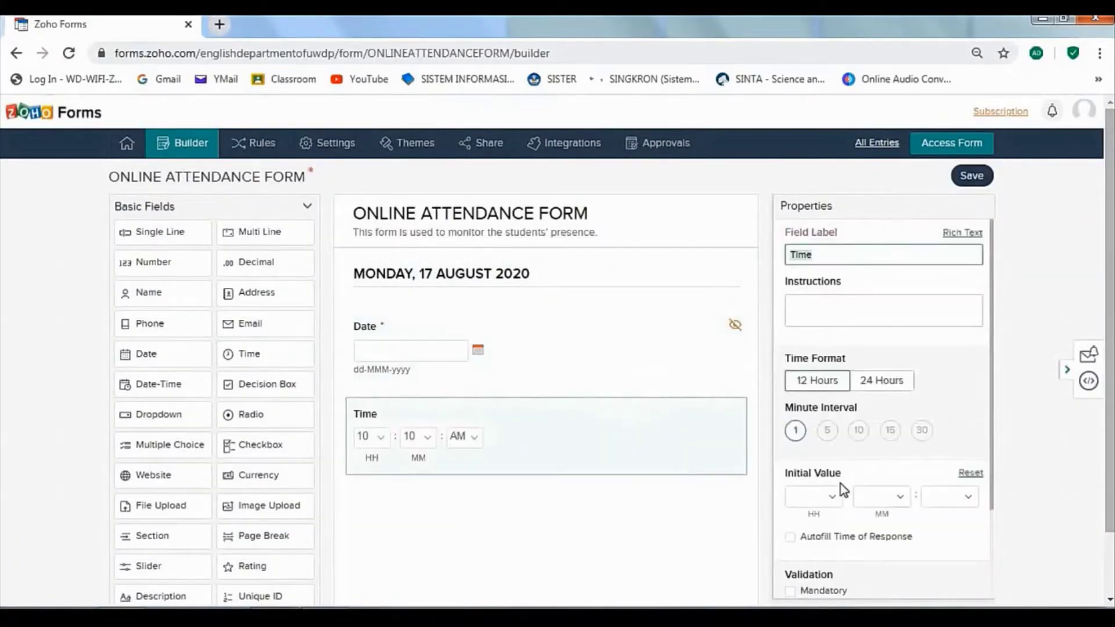
scroll(841, 484, down, 3)
click(165, 301)
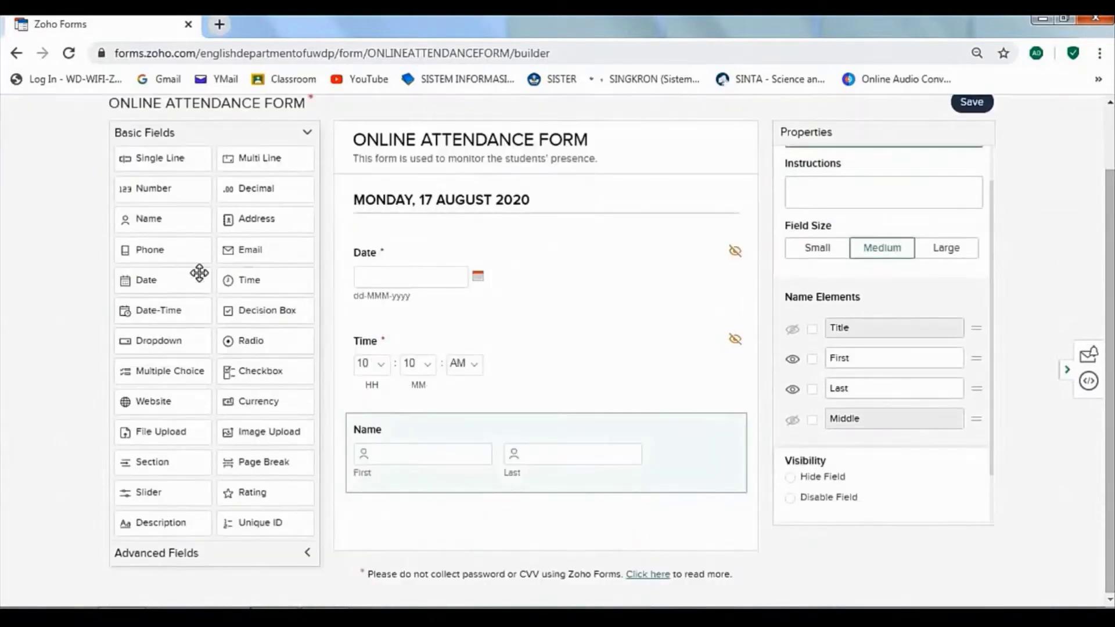
Step: Add a mandatory multiple-choice field labelled 'Class' with four choices
drag(166, 370, 468, 517)
text(Mult)
key(BackSpace)
key(BackSpace)
key(BackSpace)
key(BackSpace)
text(Class)
click(801, 372)
text(A)
click(814, 436)
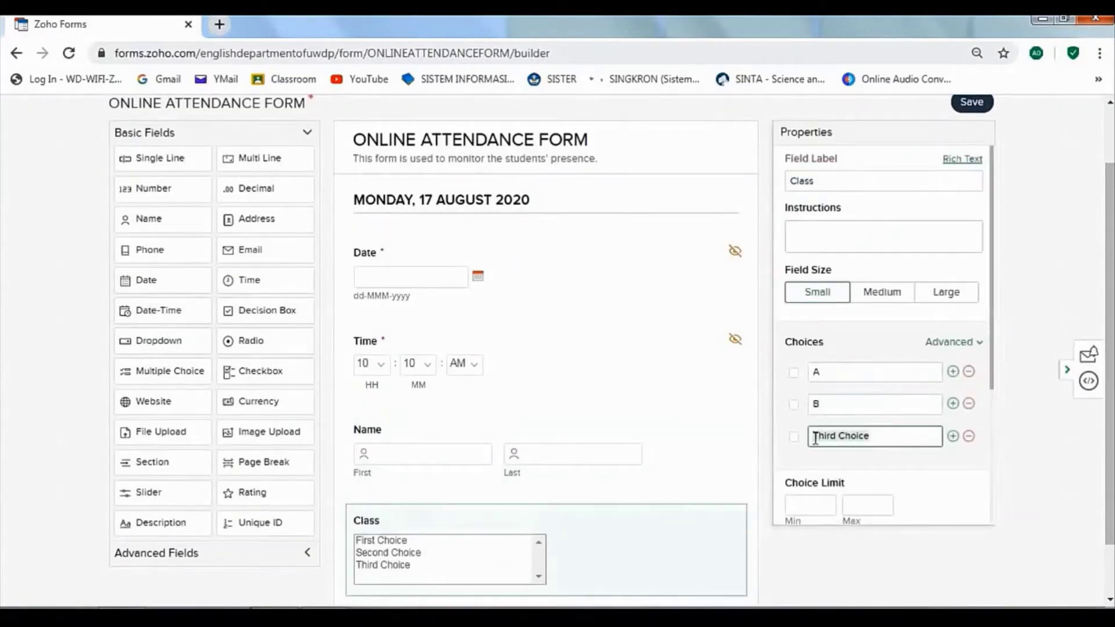
text(C)
scroll(842, 470, down, 3)
click(868, 360)
click(816, 488)
Step: Add a mandatory 'Course' dropdown: Listening, Speaking, Reading, Writing, Structure, sorted ascending
drag(158, 389, 406, 549)
text(Course)
click(809, 425)
text(Listening)
key(Tab)
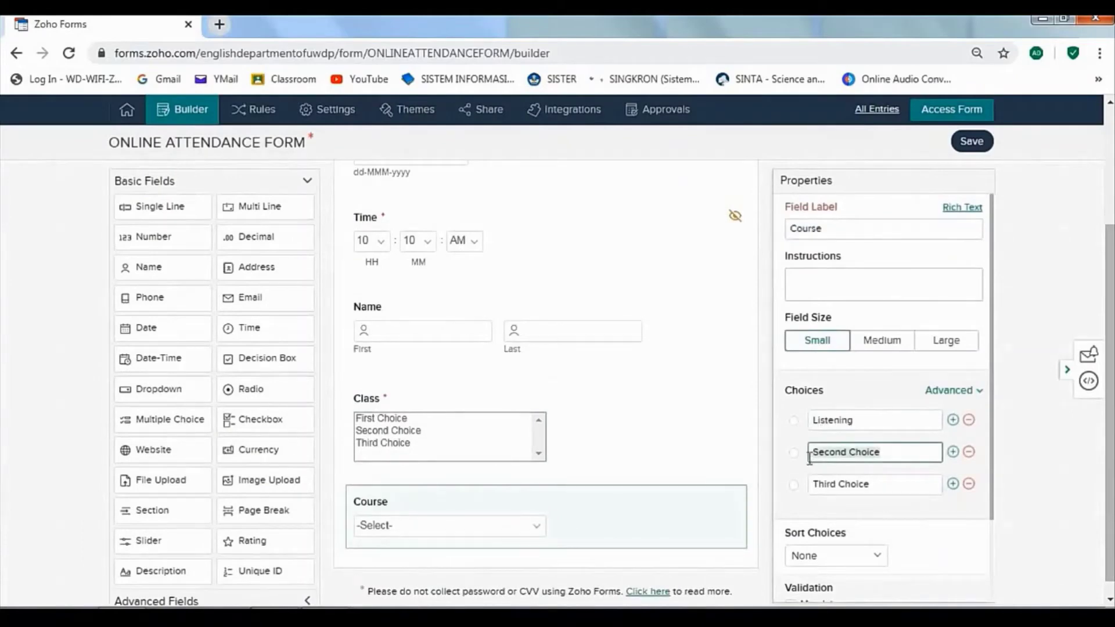
text(SpeakingReading)
key(Return)
text(Writing)
key(Return)
text(Structure)
scroll(872, 451, down, 3)
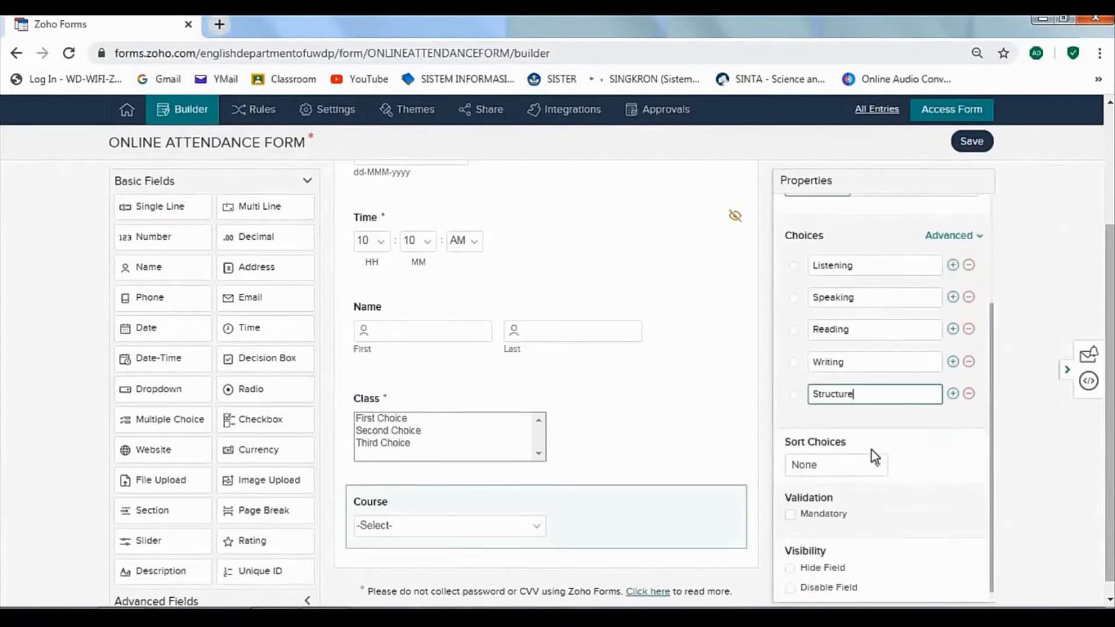
click(831, 463)
click(850, 487)
click(790, 514)
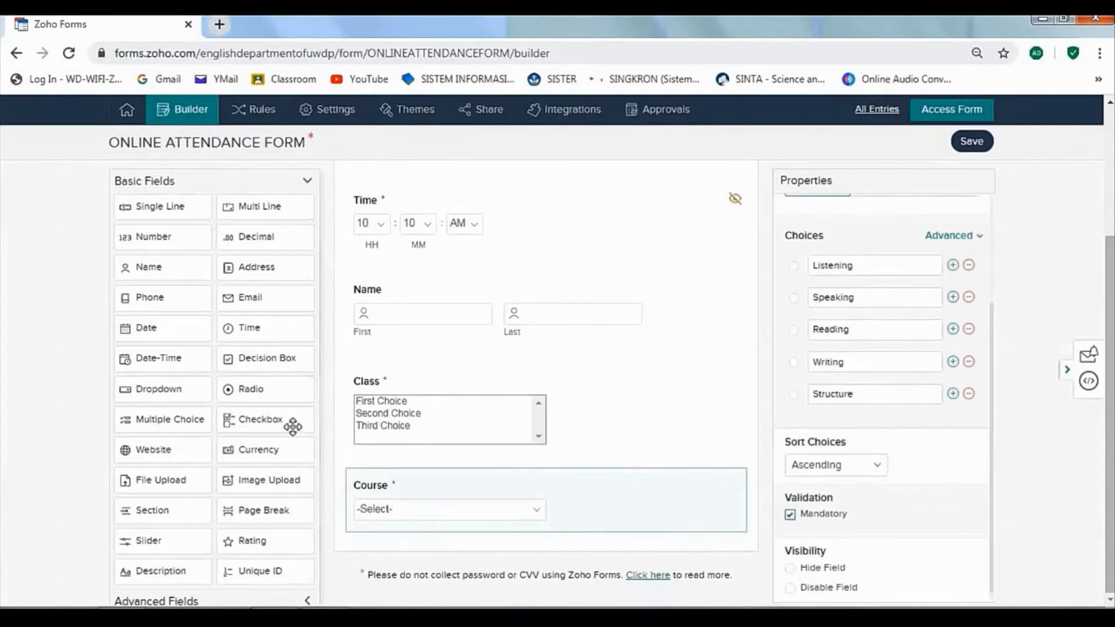
click(308, 182)
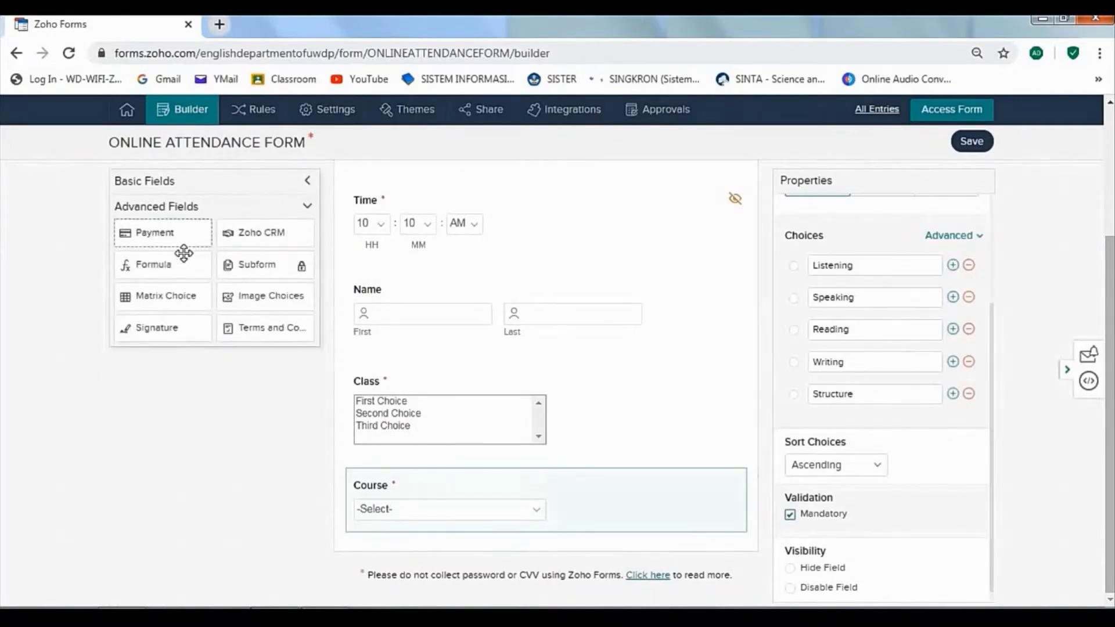
Step: Place a Signature field from Advanced Fields under Course and save the form
mouse_move(175, 331)
mouse_down()
mouse_move(373, 468)
mouse_move(442, 567)
mouse_up()
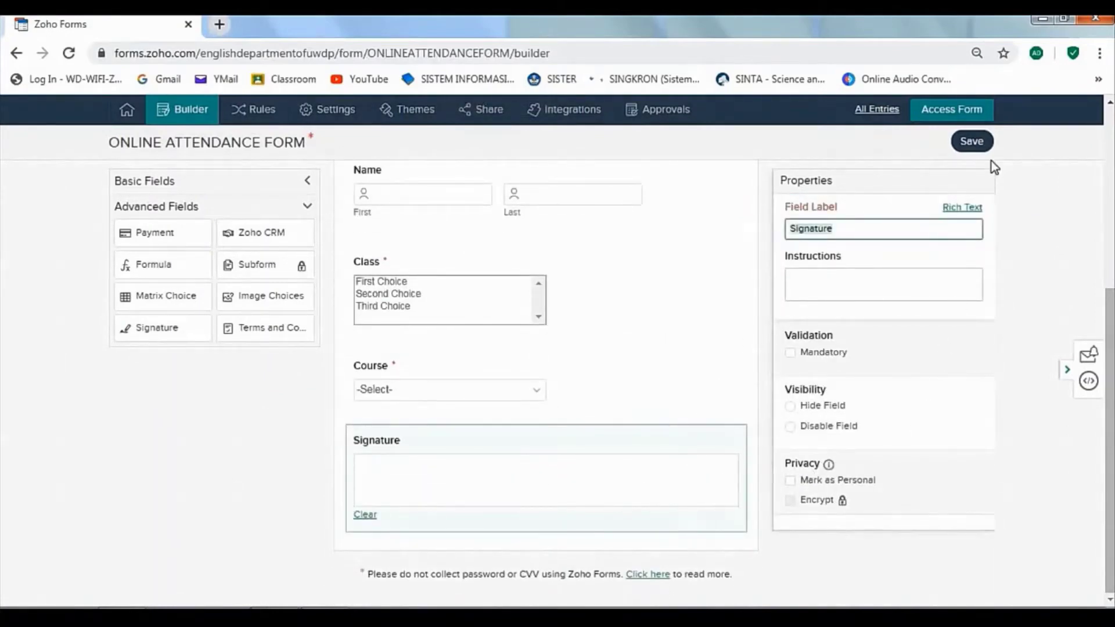
click(988, 142)
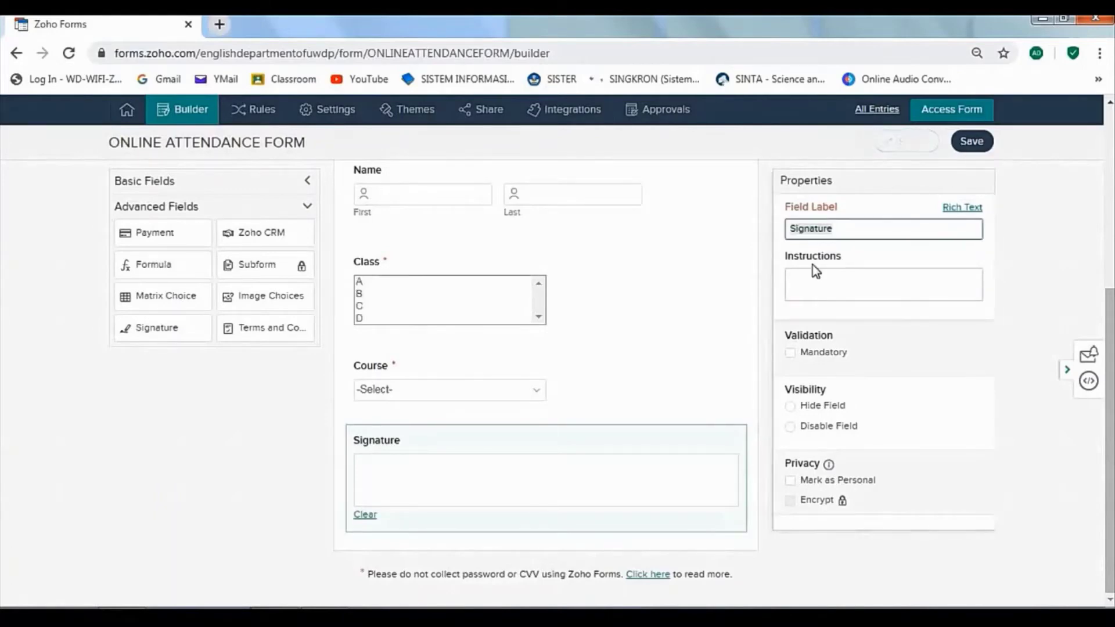
scroll(764, 282, up, 5)
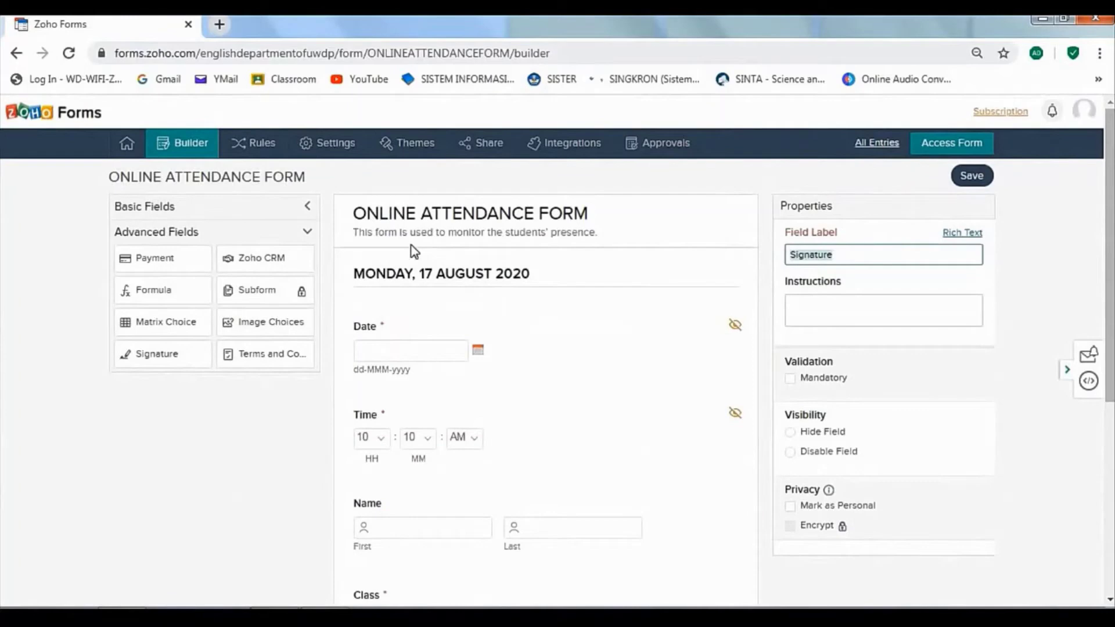
click(330, 146)
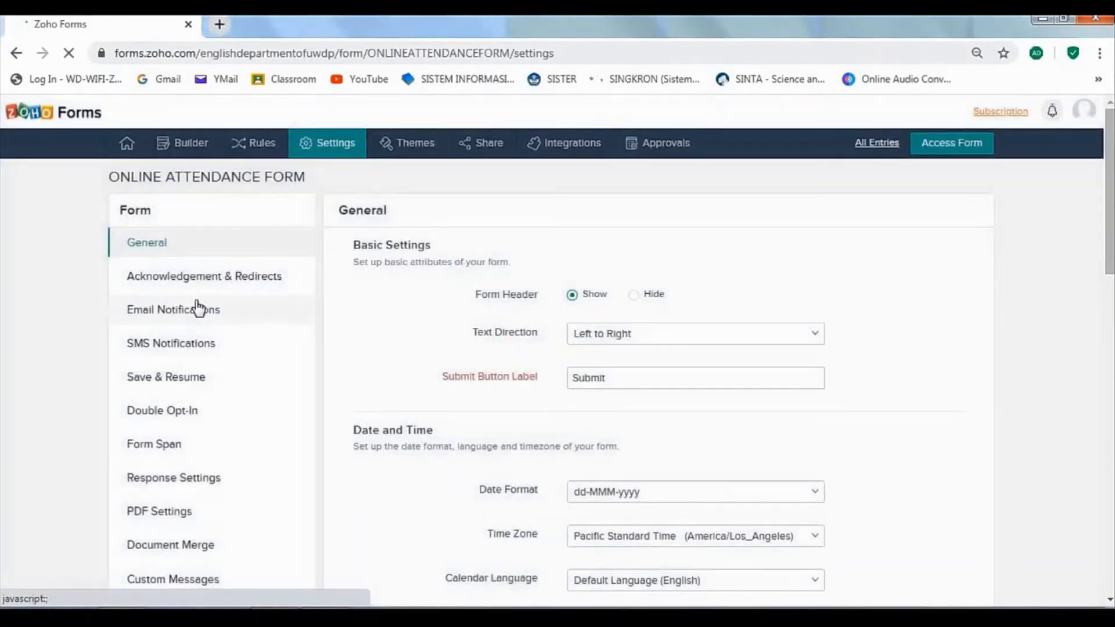
Step: Set the Thank You message to 'Thank you! Your presence has been acknowledged..' and save it
click(198, 279)
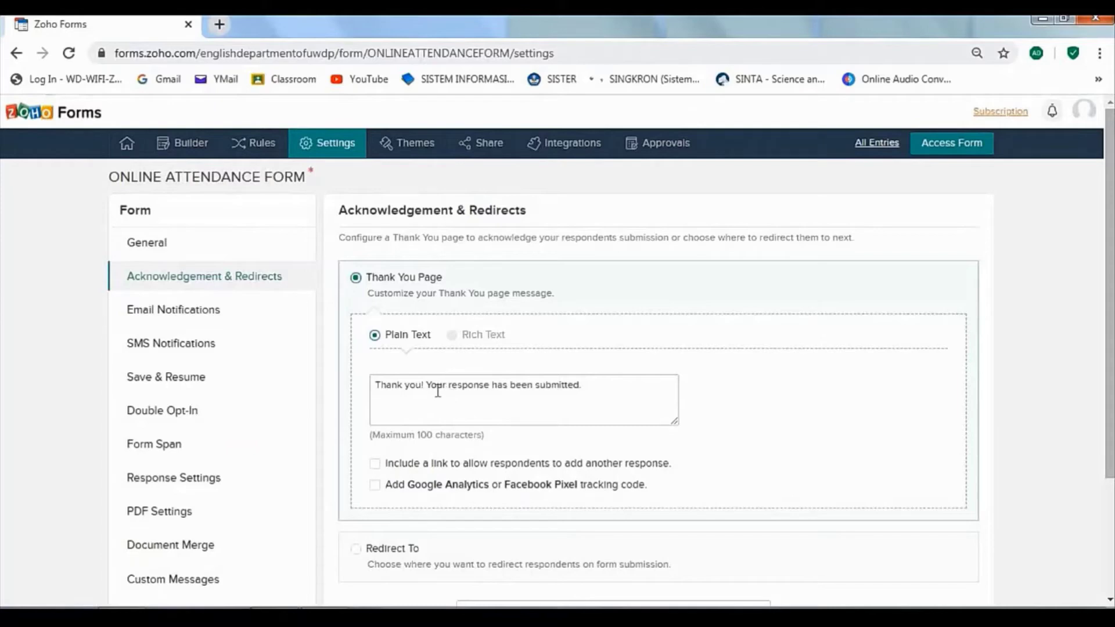
click(430, 387)
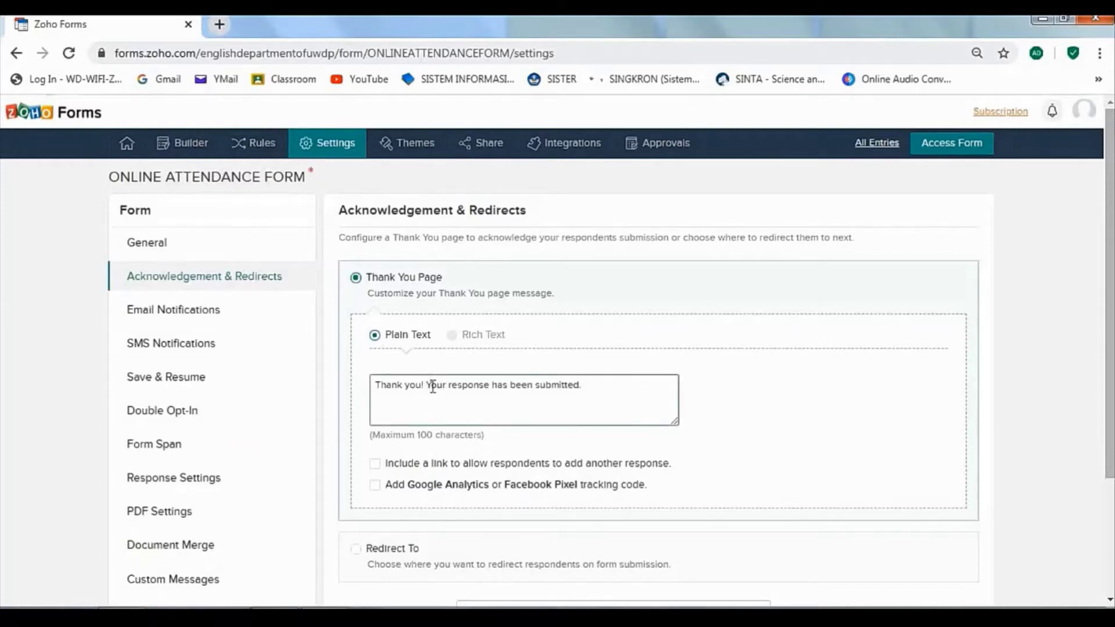
key(Return)
text(presence)
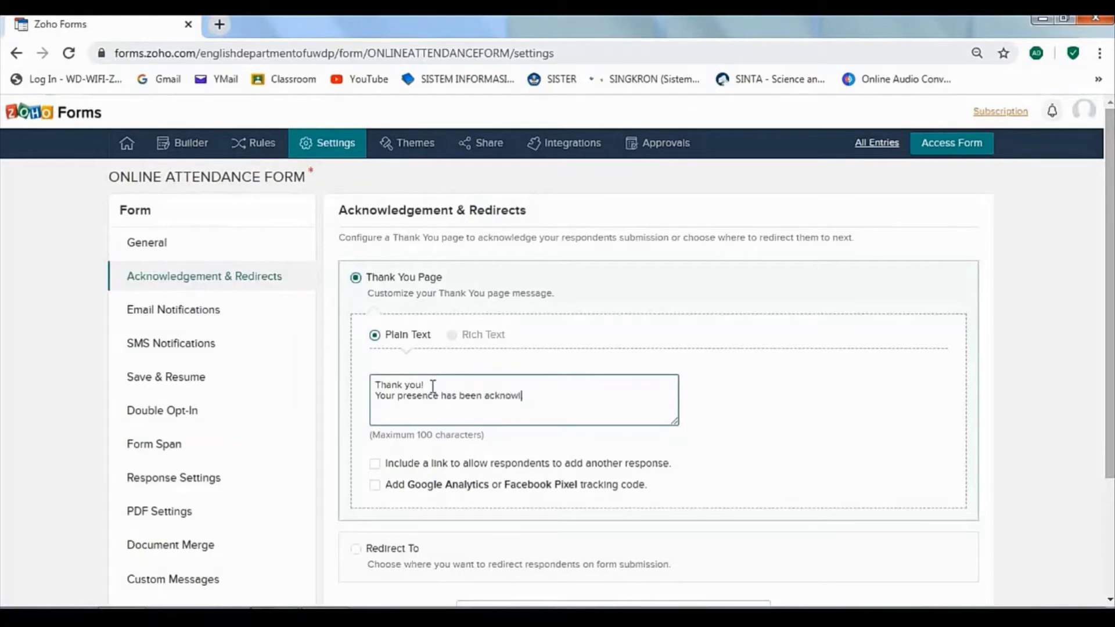
scroll(409, 428, down, 3)
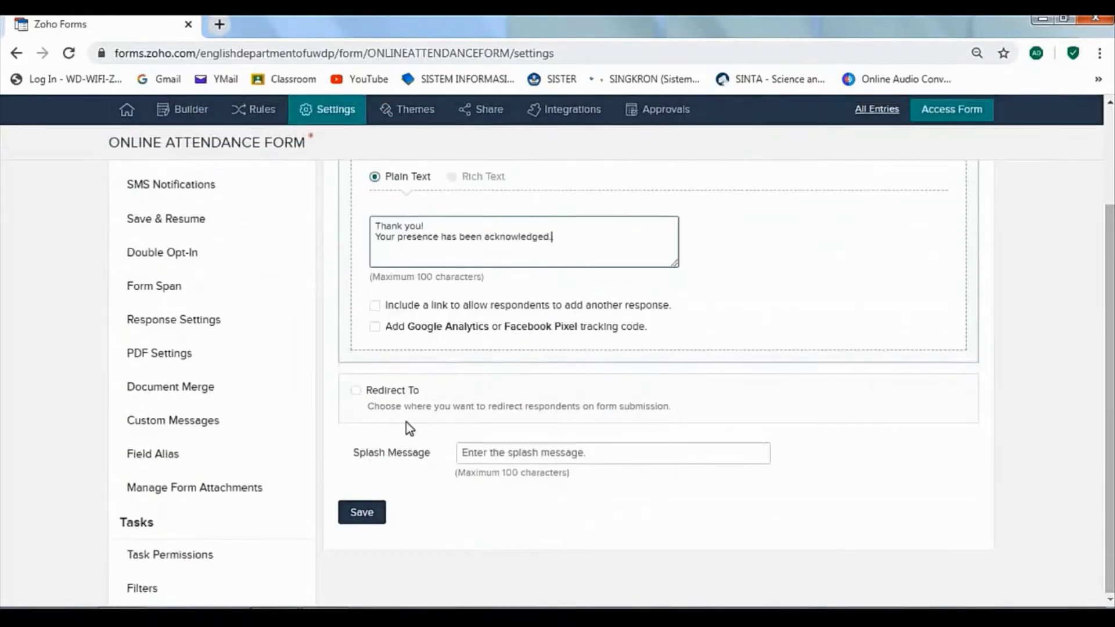
click(375, 514)
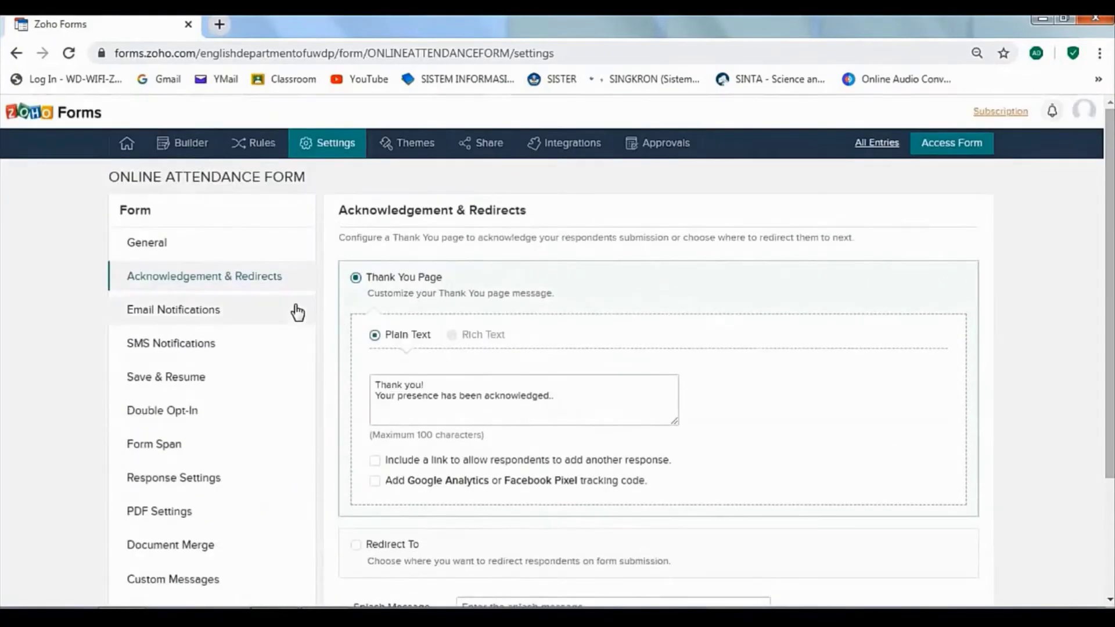
Step: Choose West Indonesia Time (Asia/Pontianak) as the form's time zone and save General settings
click(158, 244)
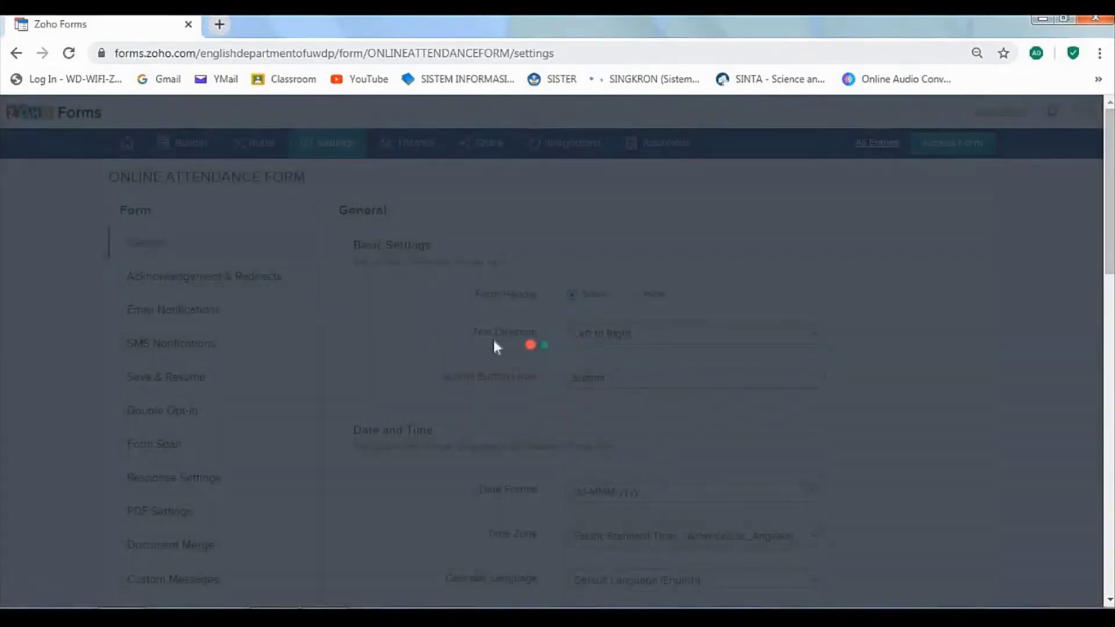
scroll(514, 395, down, 2)
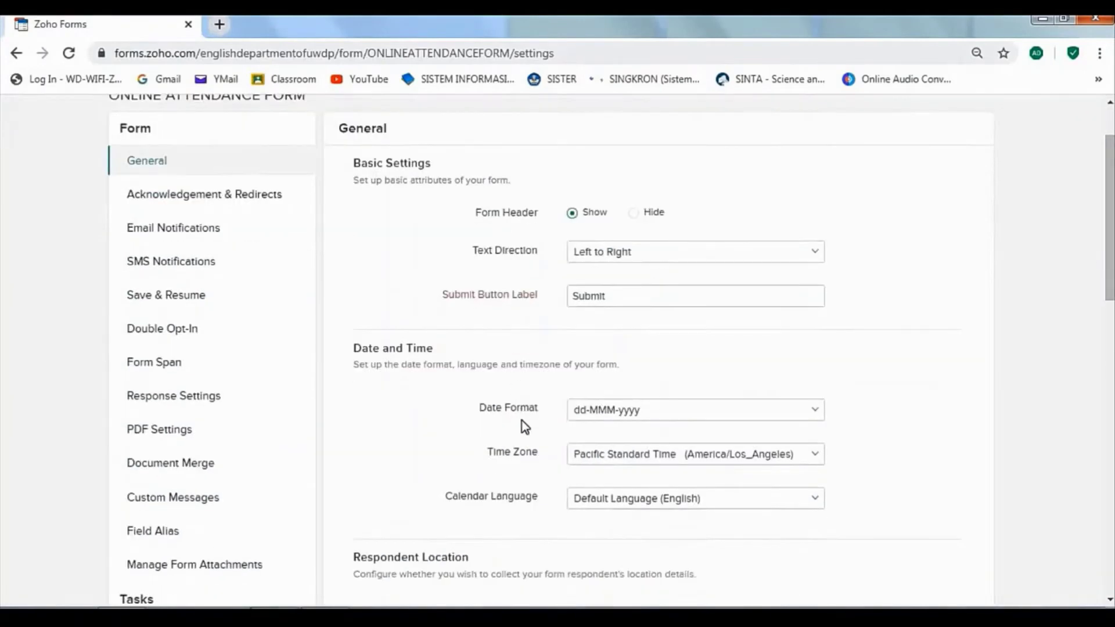
click(642, 462)
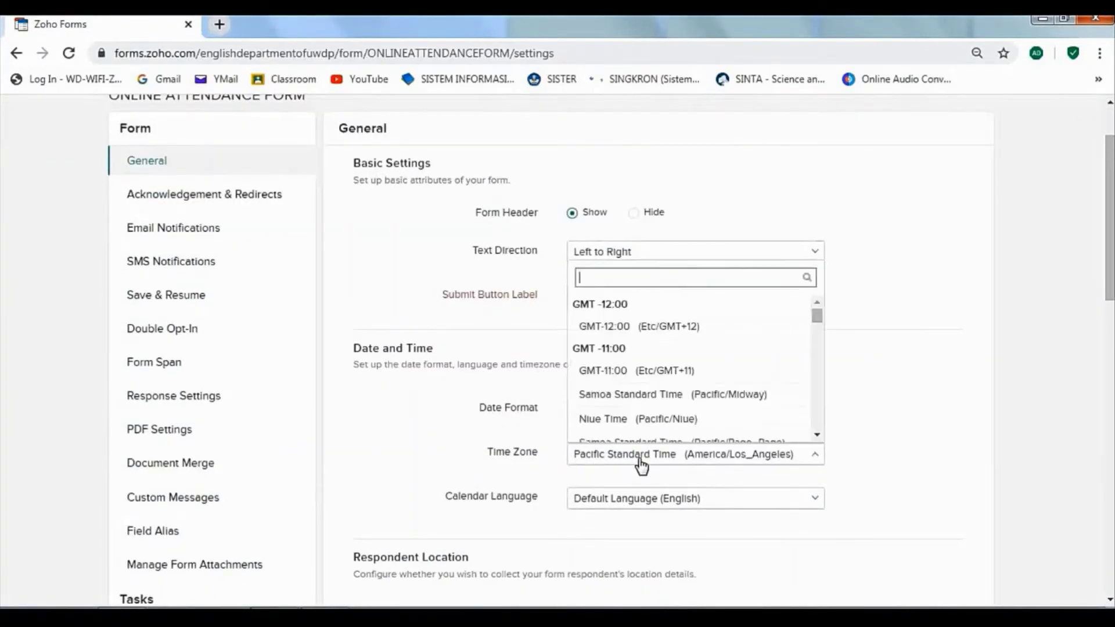
text(pon)
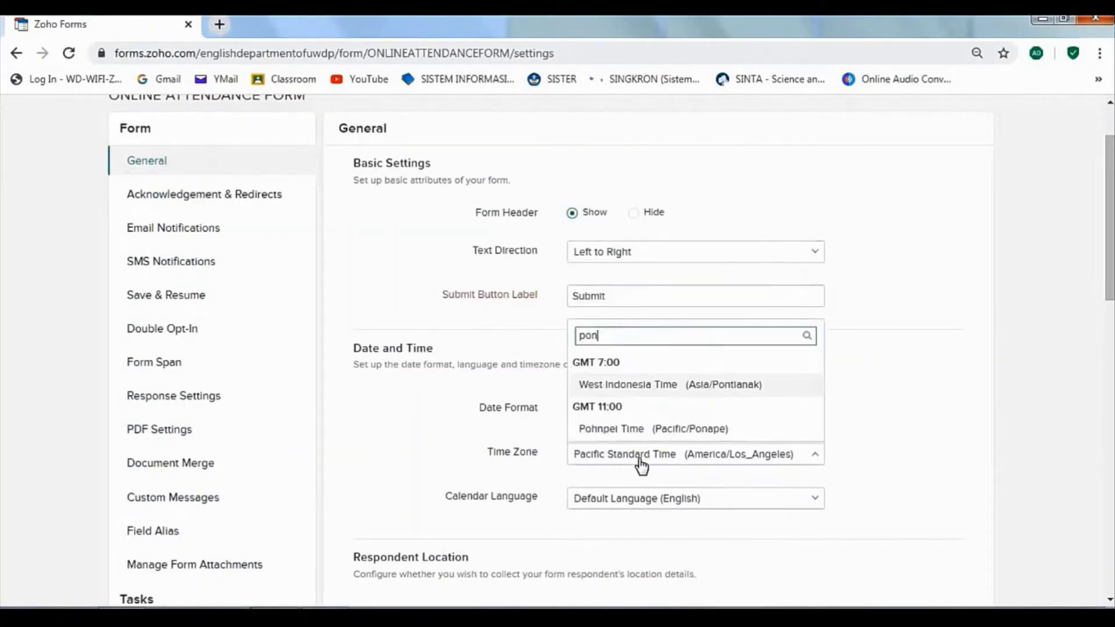
click(713, 383)
scroll(677, 388, down, 5)
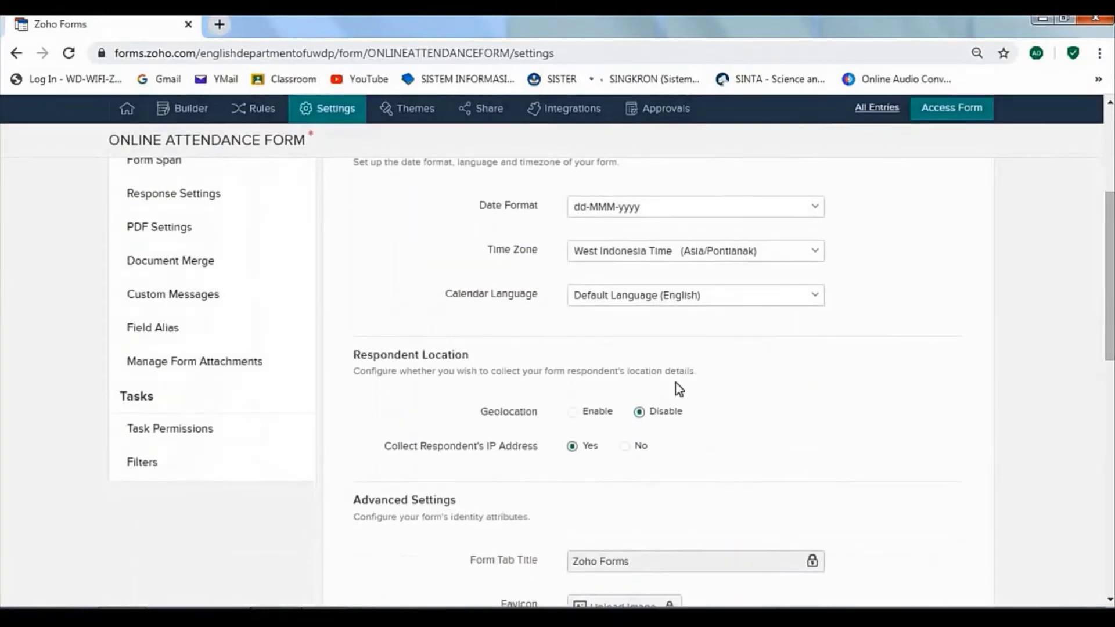
scroll(510, 525, down, 9)
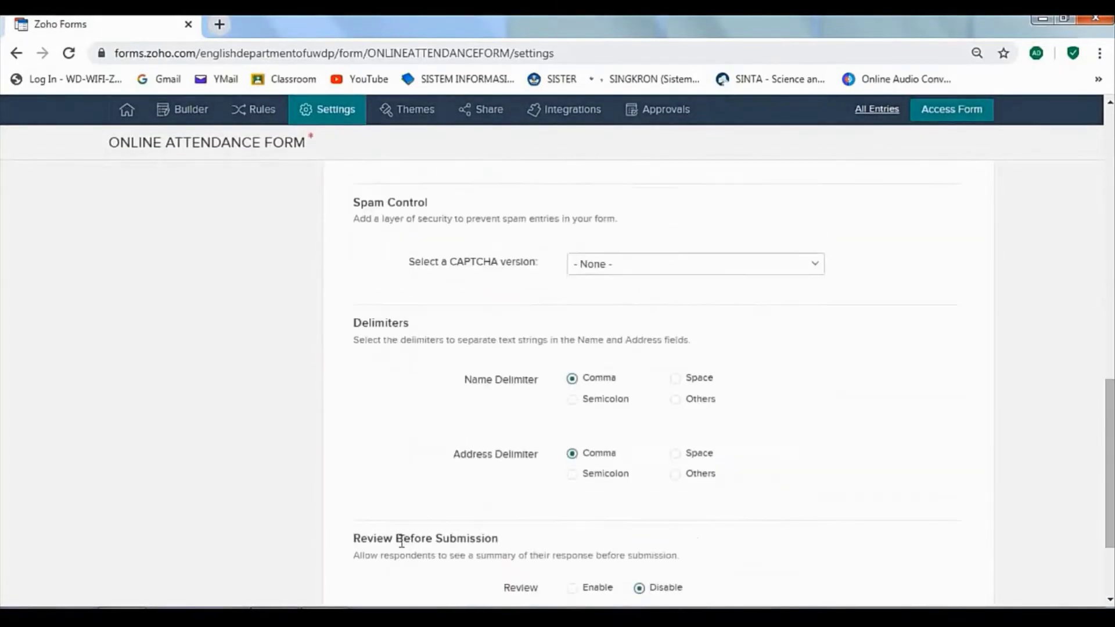
scroll(394, 546, down, 1)
click(382, 568)
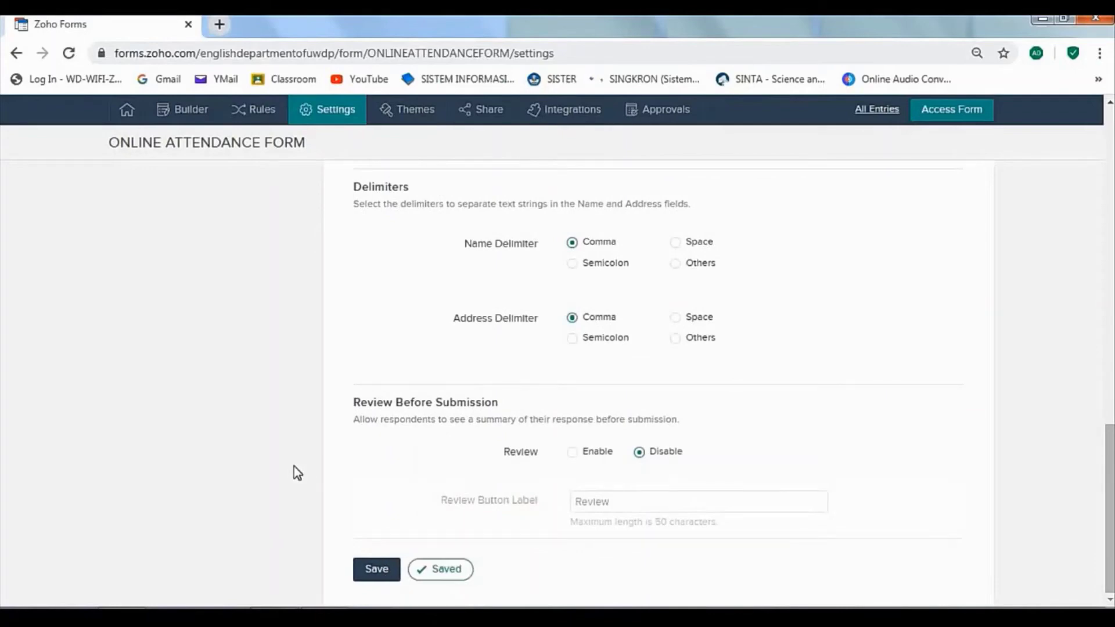
scroll(294, 467, up, 20)
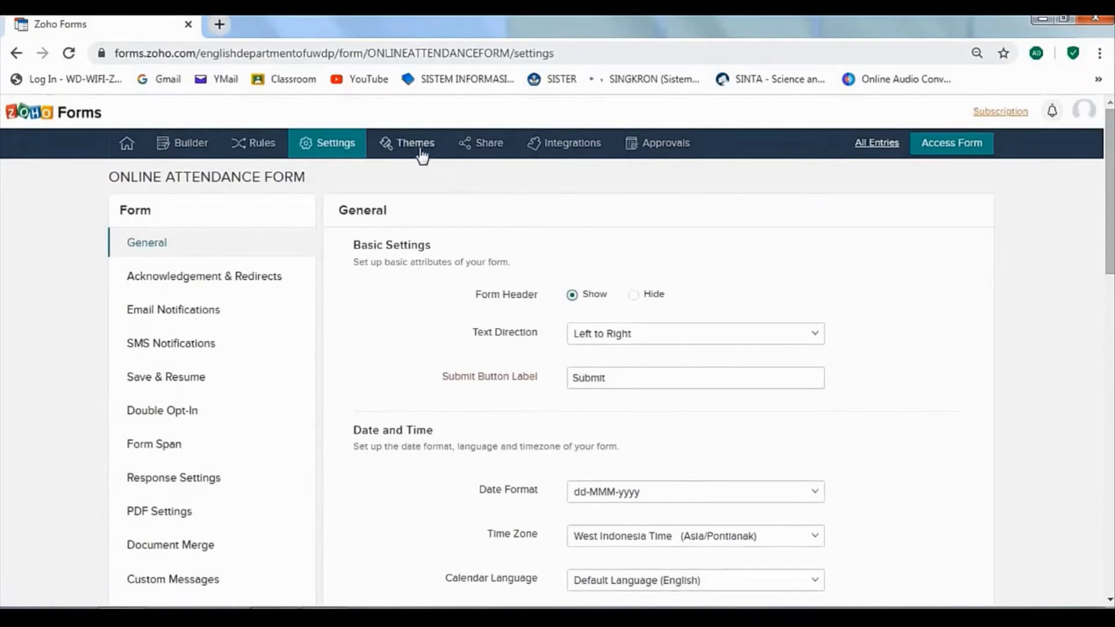
Step: Pick the Survey theme in the Themes gallery and confirm applying it with Yes
click(421, 153)
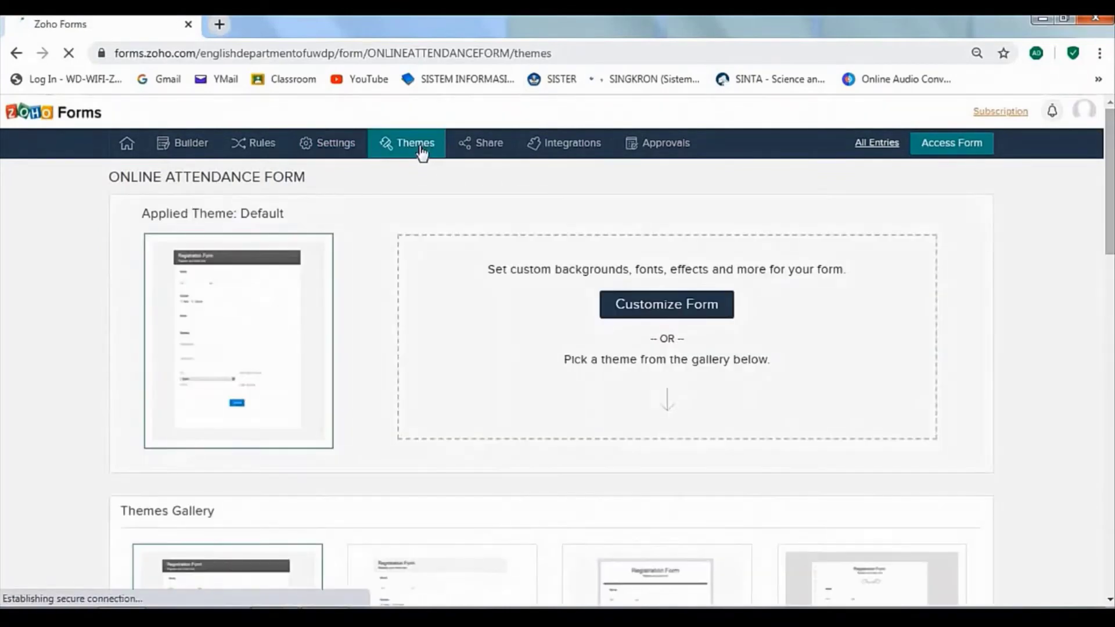
scroll(754, 379, down, 12)
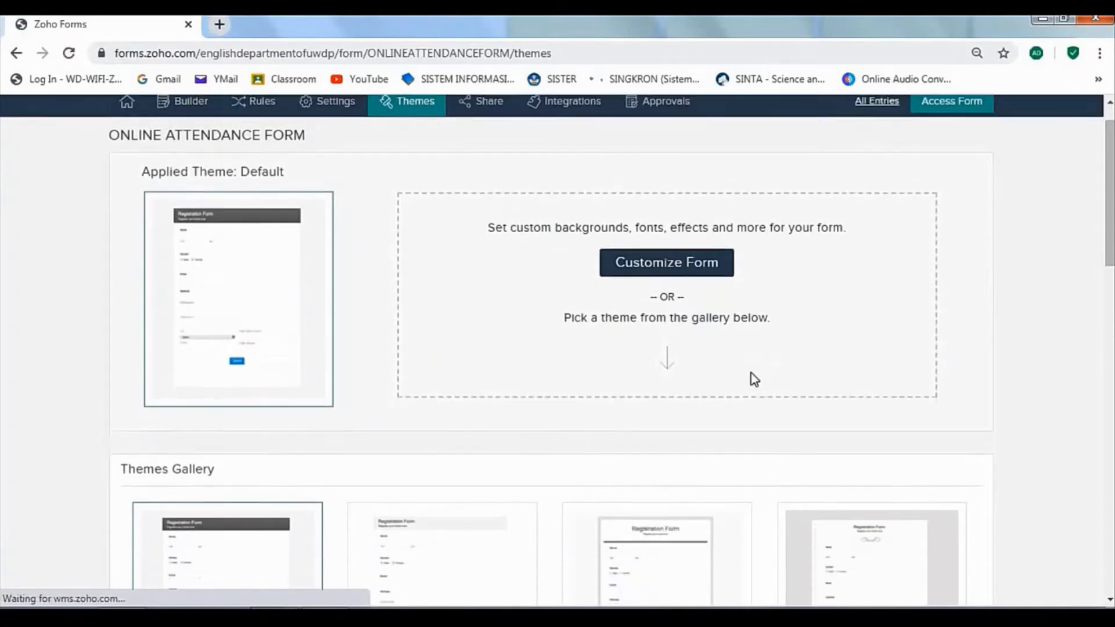
scroll(755, 378, down, 4)
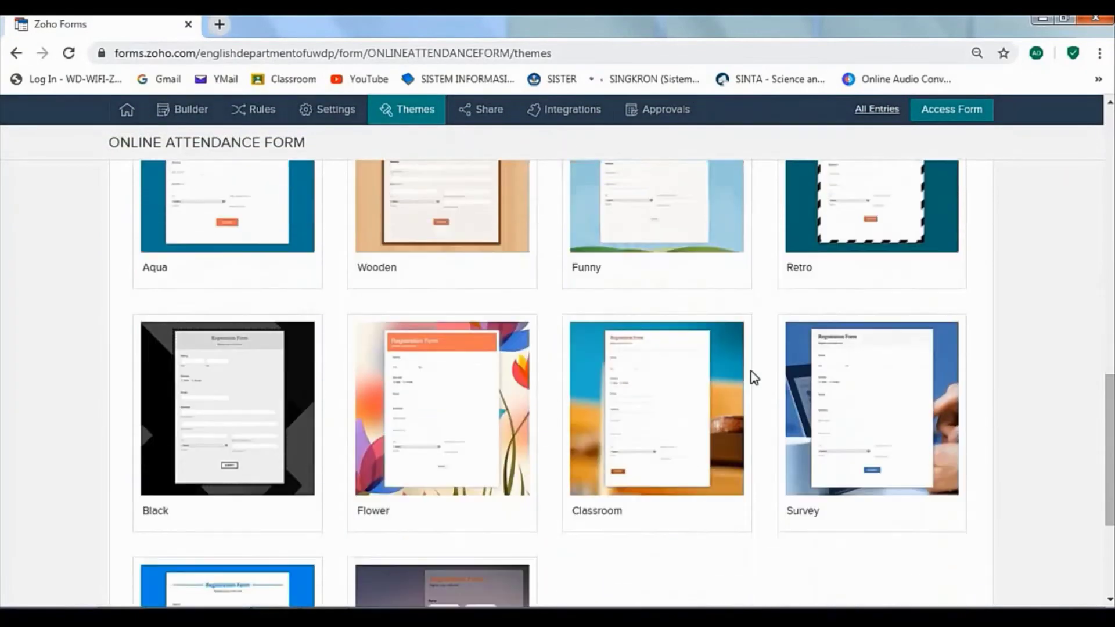
mouse_move(856, 391)
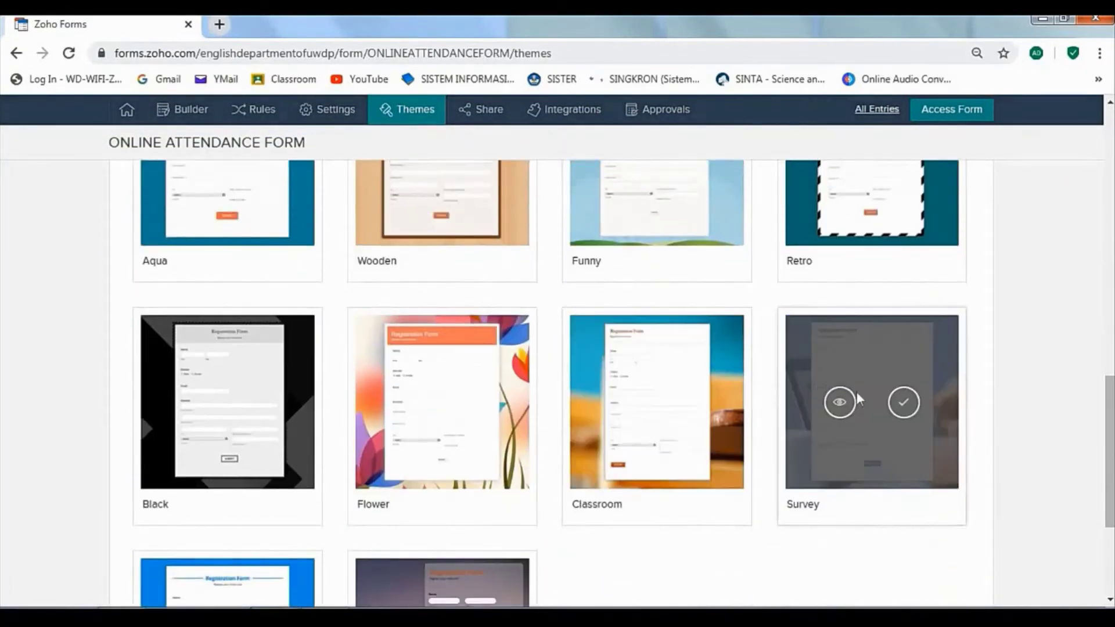
click(905, 404)
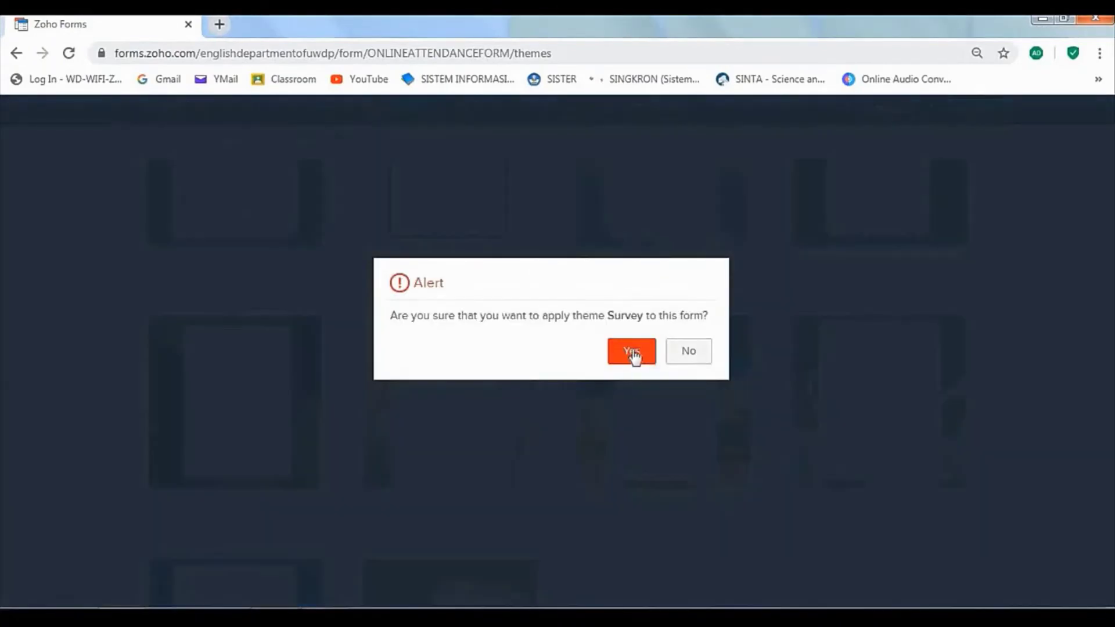
click(633, 352)
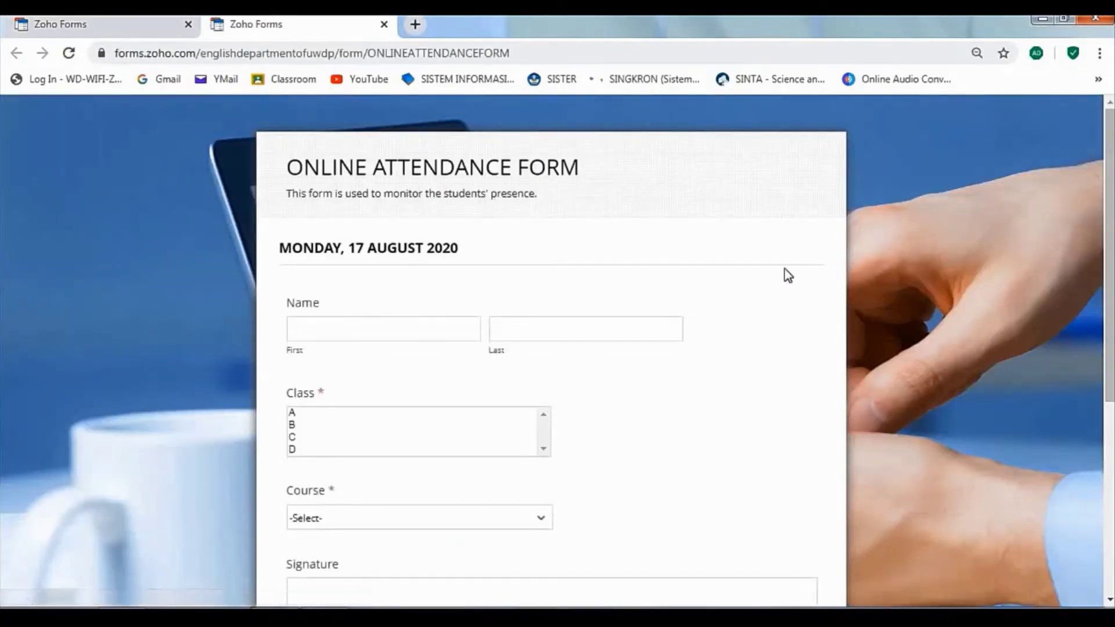
Step: Enter a test first and last name, select class B and choose the Structure course
scroll(703, 395, down, 5)
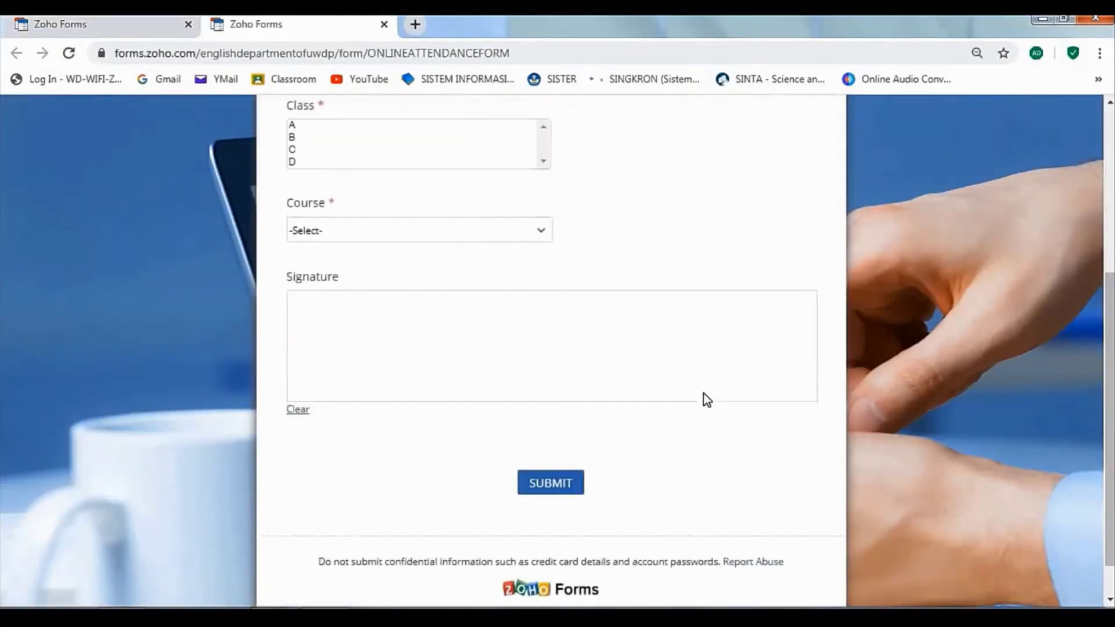
scroll(707, 393, up, 6)
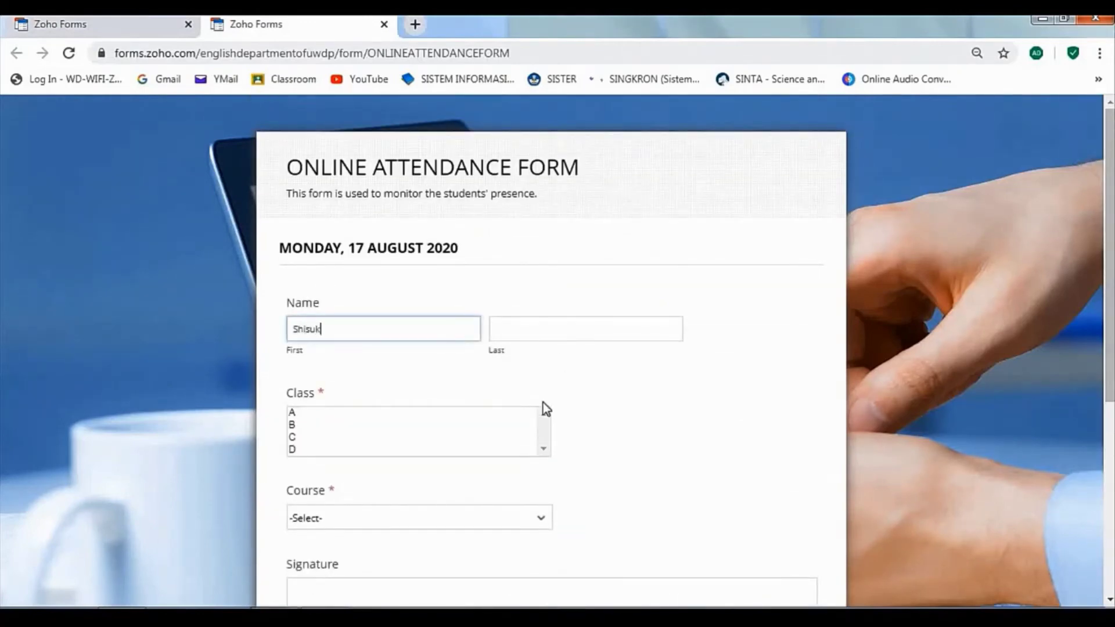
text(a)
click(549, 327)
text(Furada)
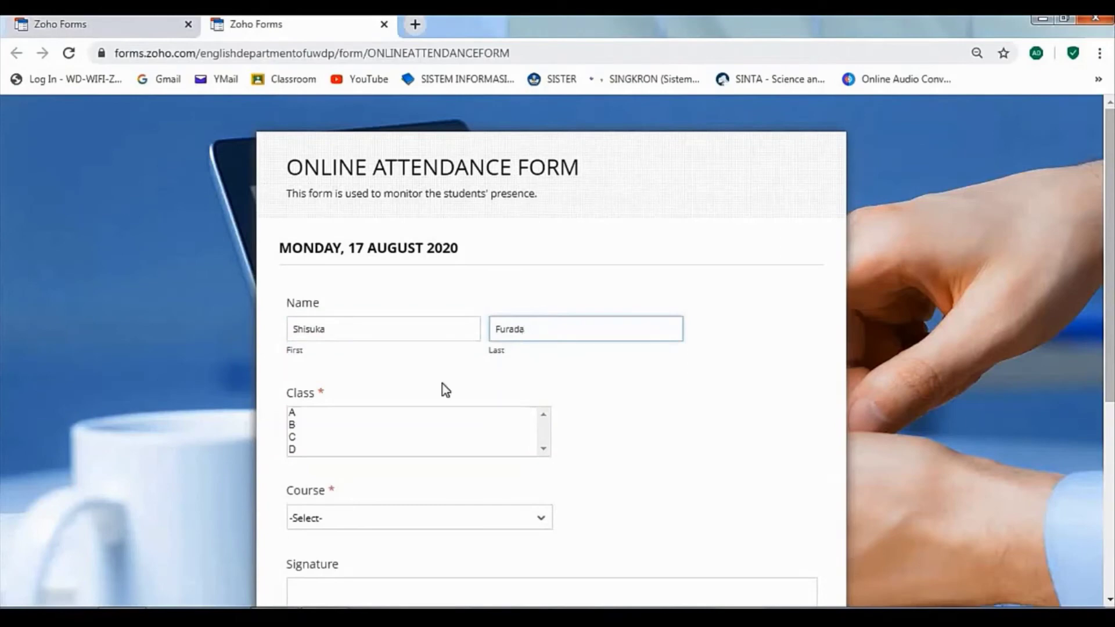
click(294, 438)
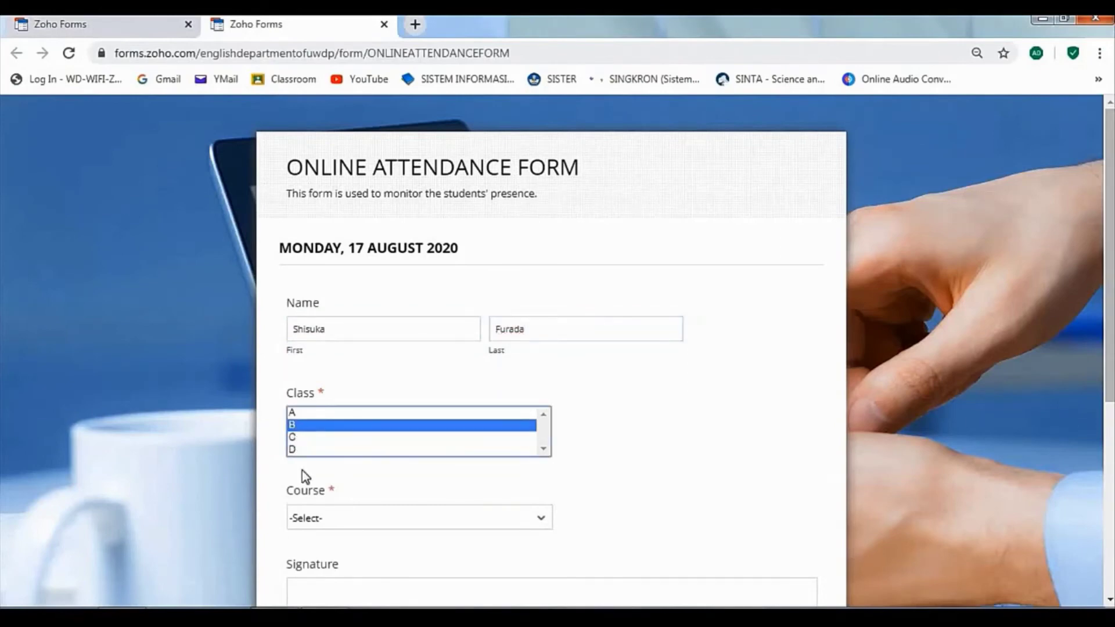
click(483, 519)
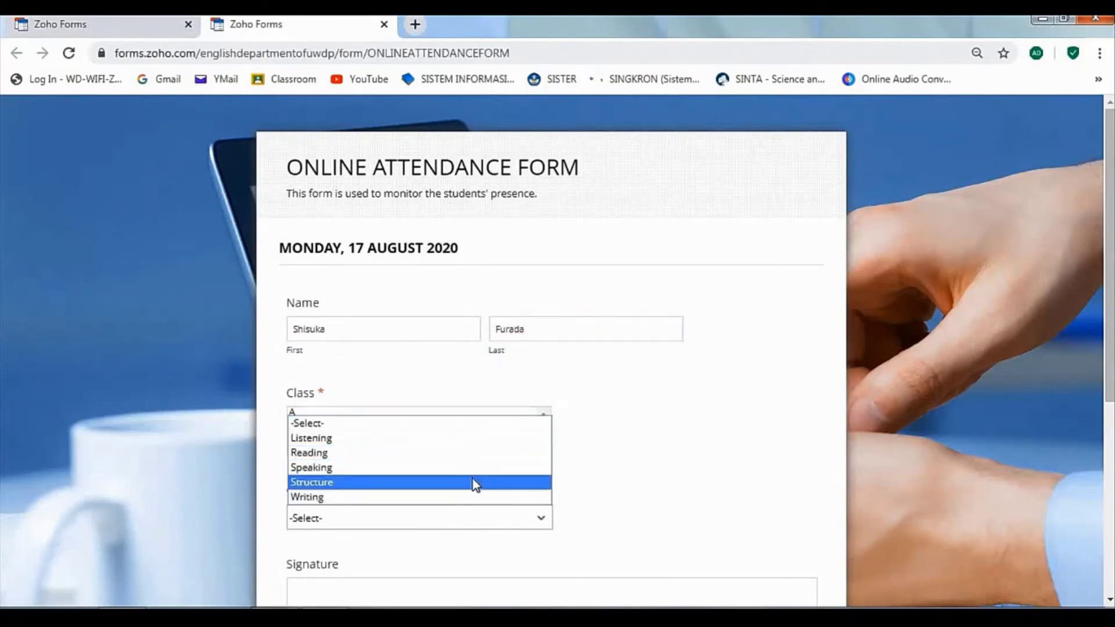
click(475, 483)
Step: Draw a handwritten signature and submit the test attendance entry
scroll(484, 480, down, 4)
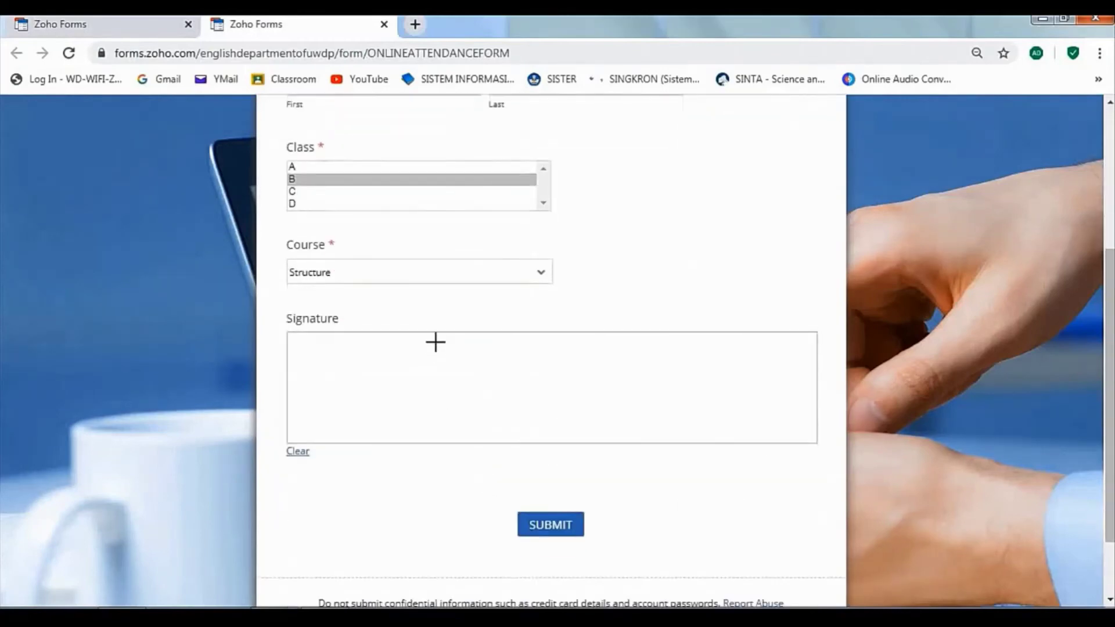
mouse_move(495, 361)
mouse_down()
mouse_move(441, 418)
mouse_move(494, 356)
mouse_move(568, 388)
mouse_move(579, 413)
mouse_up()
mouse_move(638, 364)
mouse_down()
mouse_move(613, 391)
mouse_move(618, 416)
mouse_move(697, 378)
mouse_up()
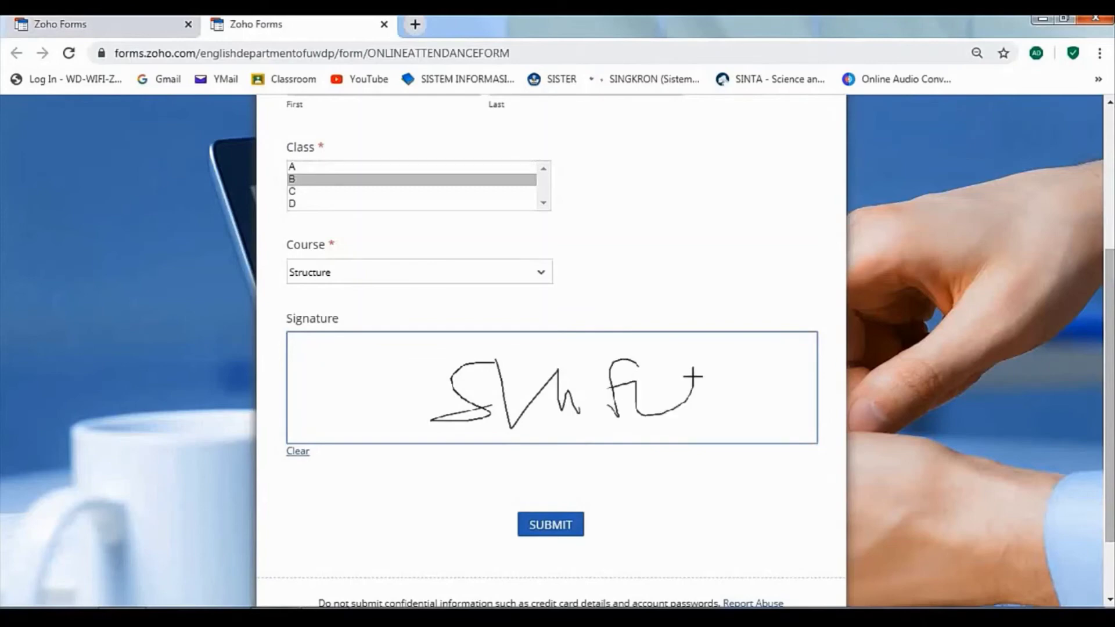
click(569, 526)
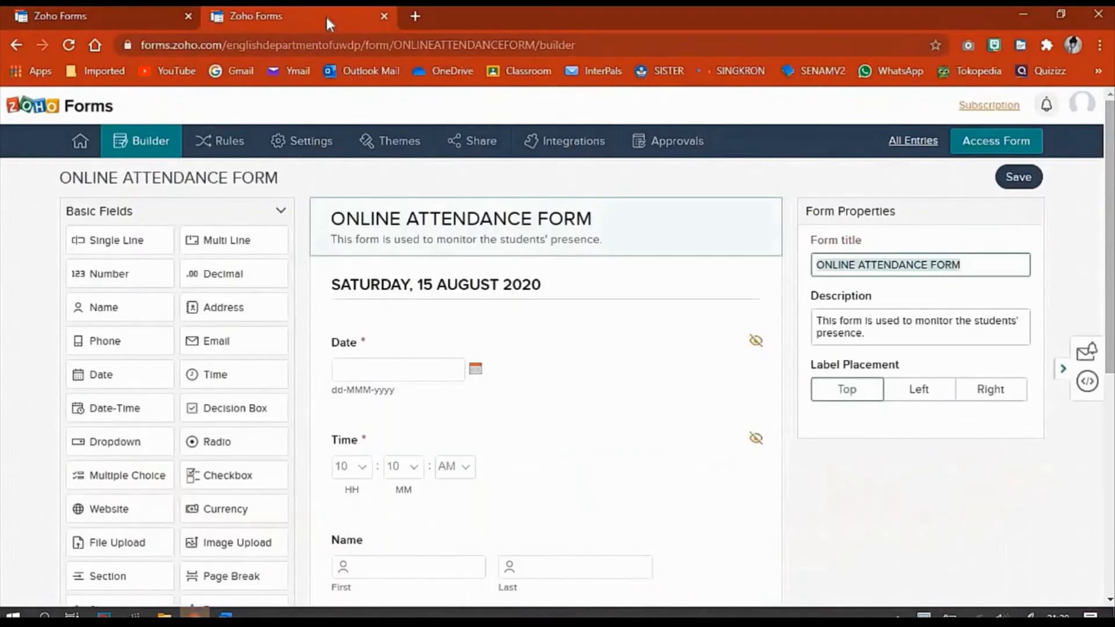
Step: Generate a shortened zfrmz.com link from the form's permalink on the Share page and copy it
click(485, 142)
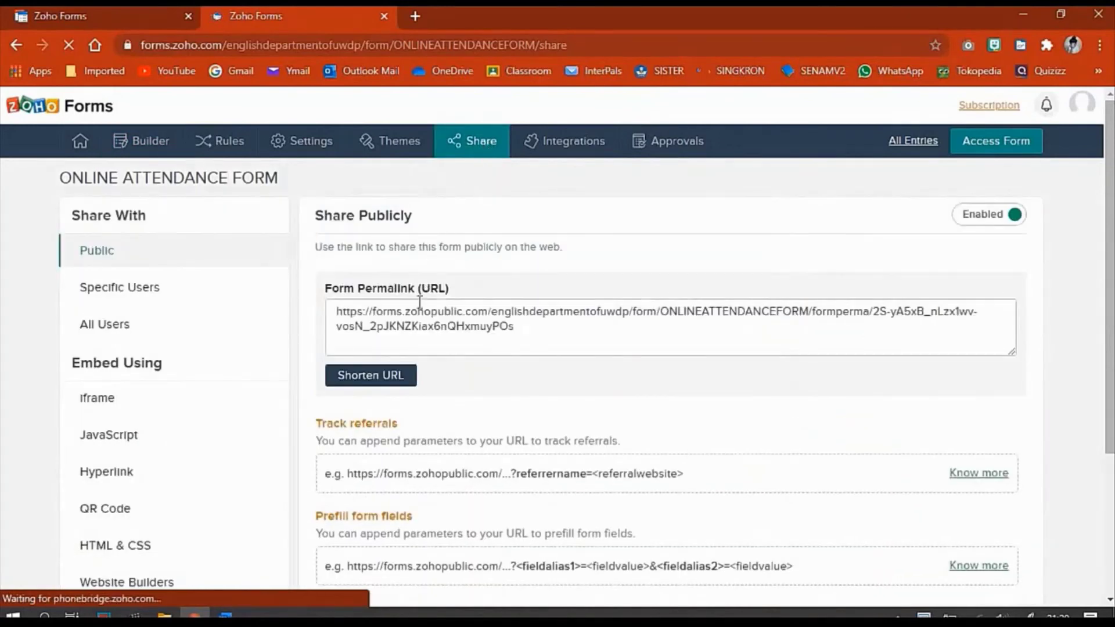
click(562, 314)
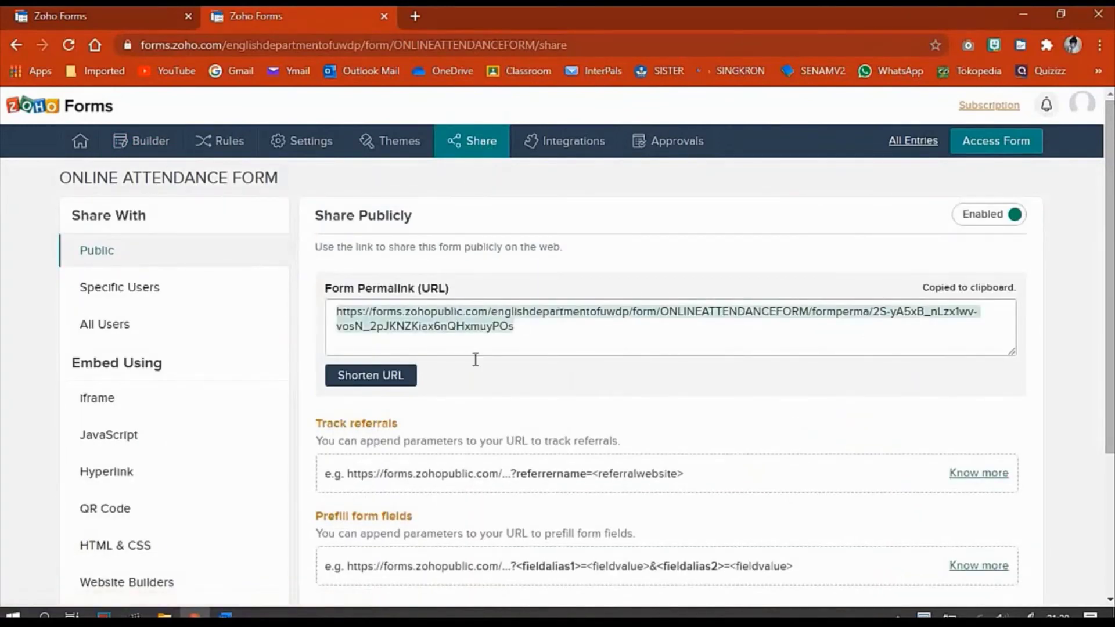
click(390, 387)
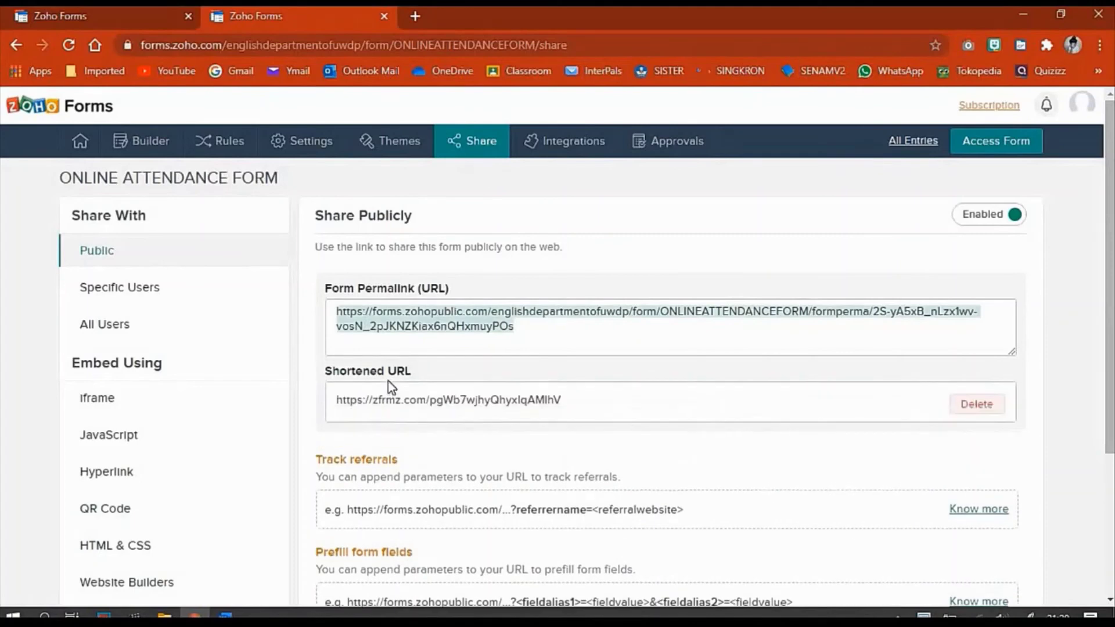
click(434, 405)
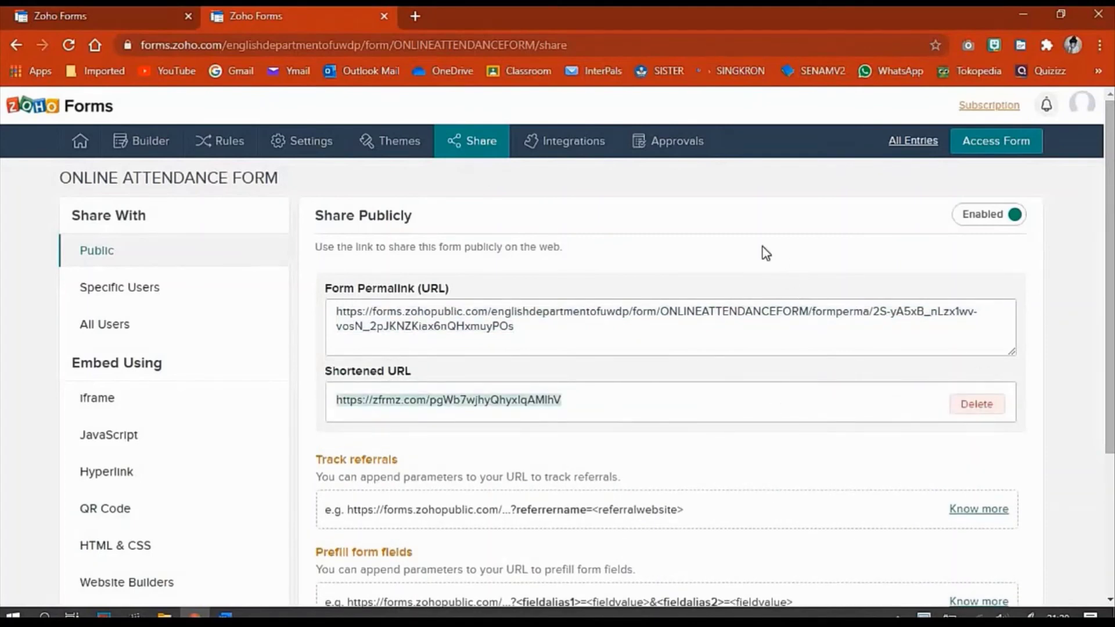
Step: Go back to the My Forms list via the home menu's Forms option
click(78, 143)
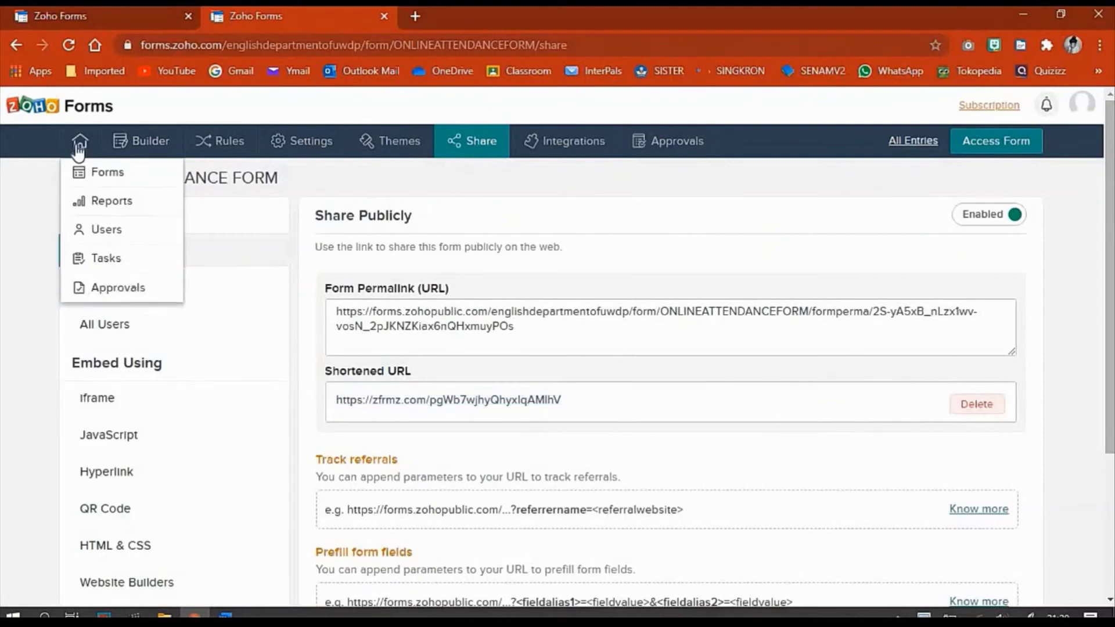
click(116, 173)
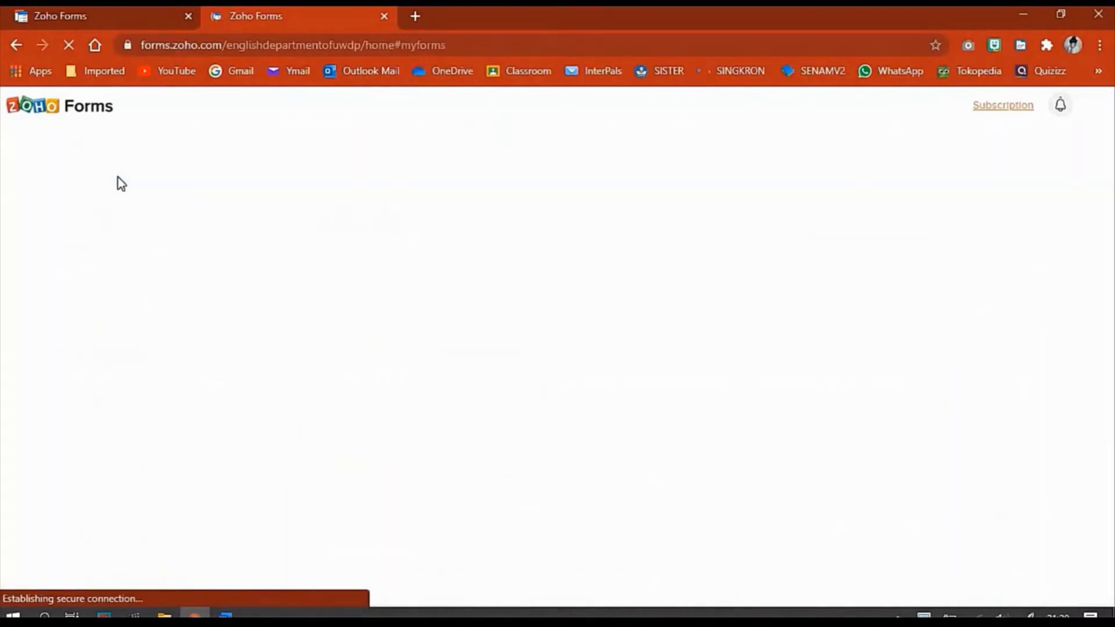